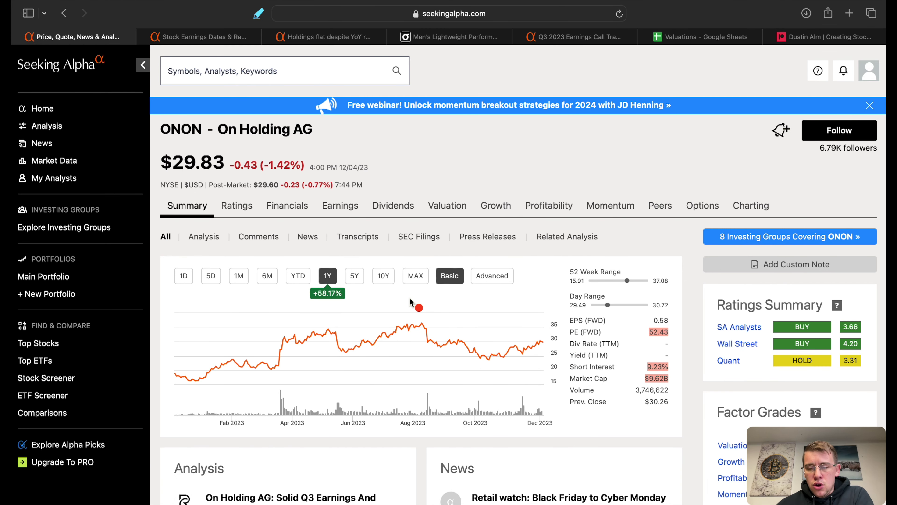
Step: Check ONON's quarterly earnings, view its 1Y price chart, then open the On Holdings Q3 news article
{"action": "key", "text": "ctrl+Tab"}
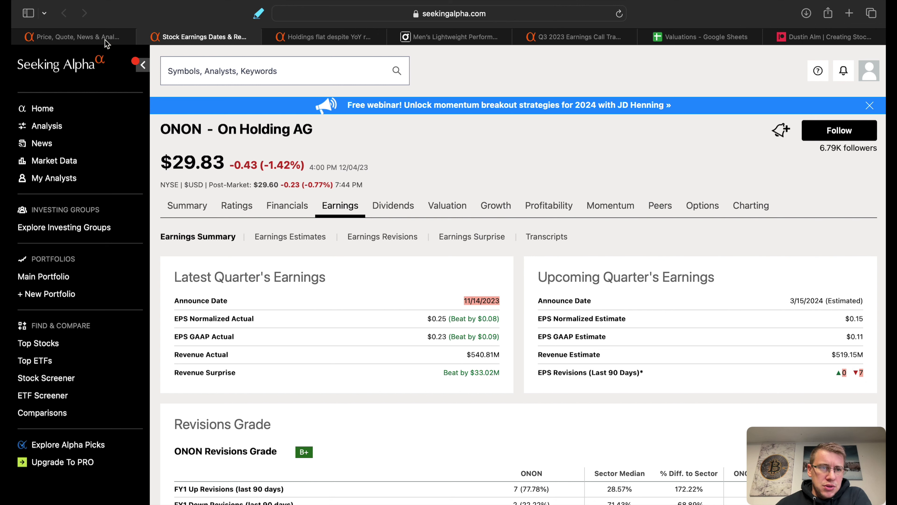
{"action": "left_click", "coordinate": [83, 35]}
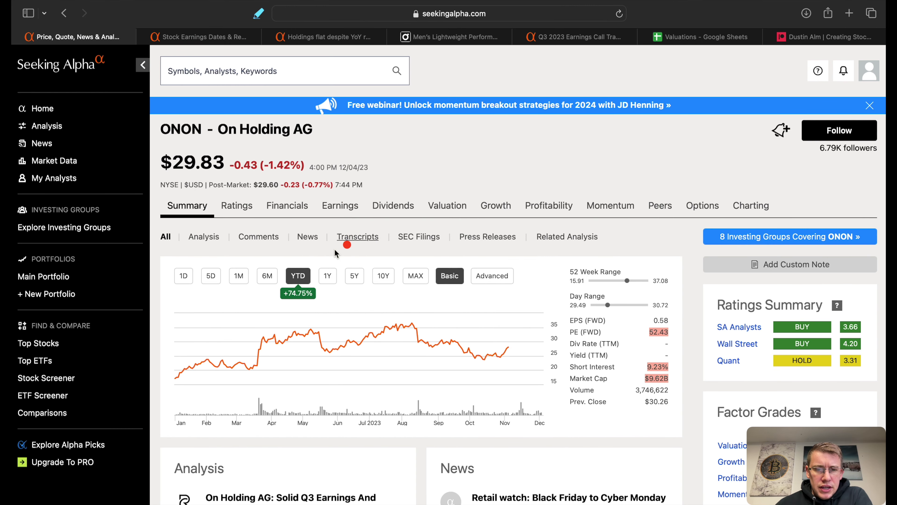
{"action": "left_click", "coordinate": [327, 277]}
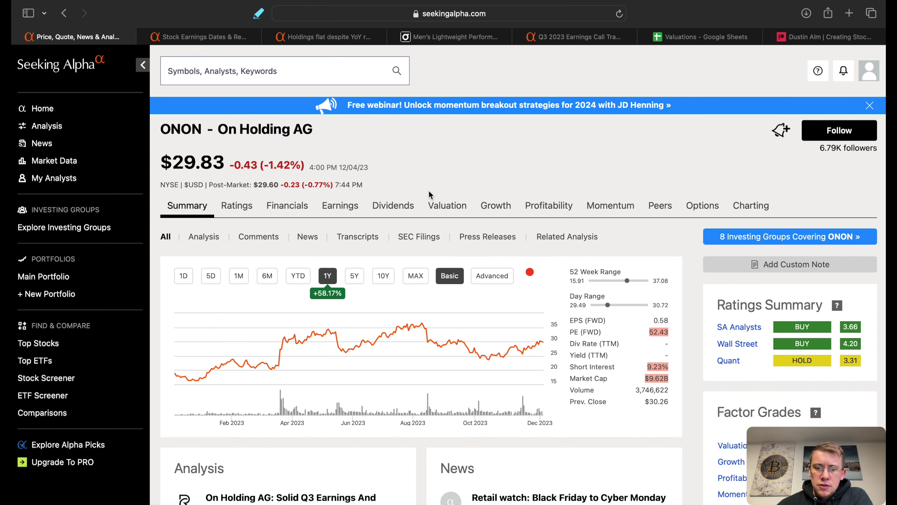
{"action": "left_click", "coordinate": [328, 36]}
Step: Review the highlighted Q3 figures in the ONON article, then switch to On's men's shoes page
{"action": "scroll", "coordinate": [327, 203], "scroll_direction": "up", "scroll_amount": 3}
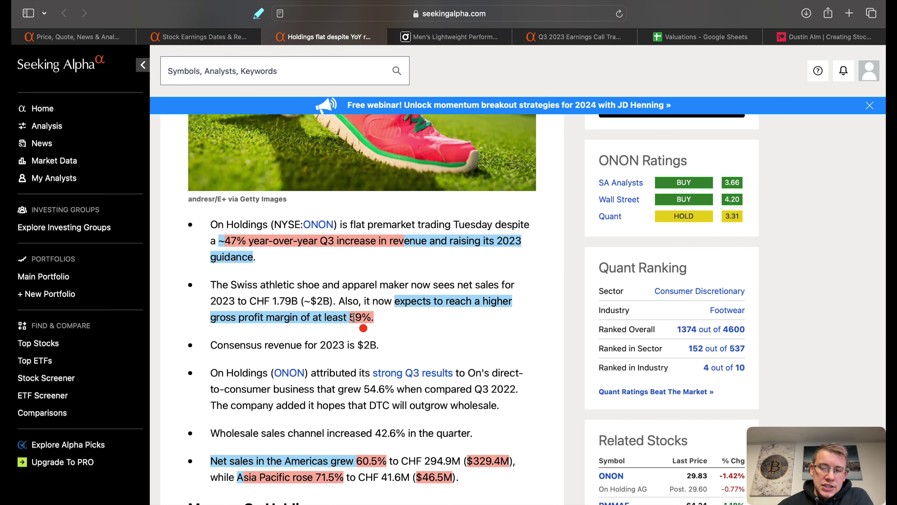
{"action": "scroll", "coordinate": [354, 317], "scroll_direction": "down", "scroll_amount": 5}
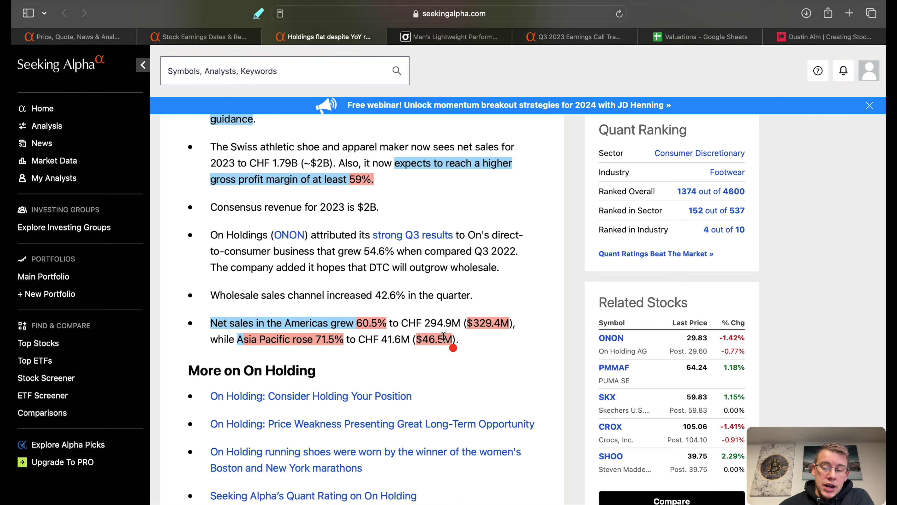
{"action": "key", "text": "ctrl+Tab"}
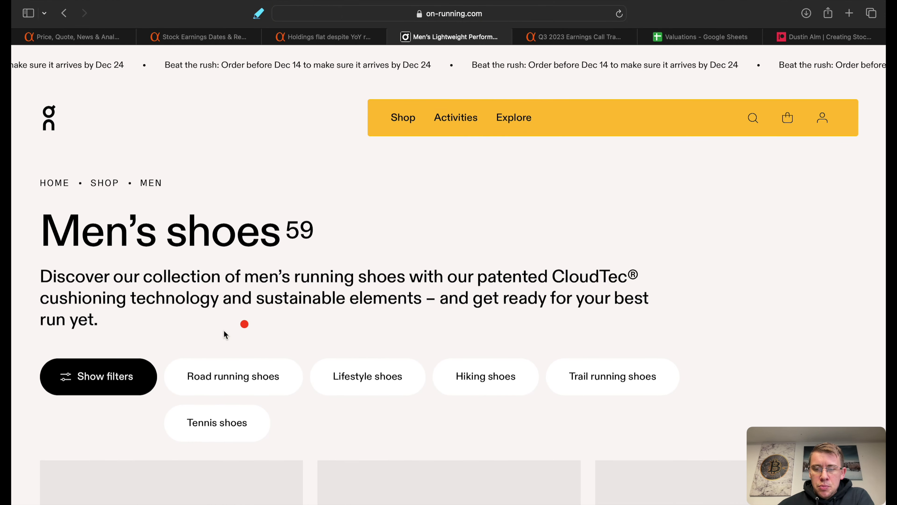
Step: Browse the On men's shoe product grid, then switch to the Q3 2023 earnings call tab
{"action": "scroll", "coordinate": [267, 283], "scroll_direction": "down", "scroll_amount": 2}
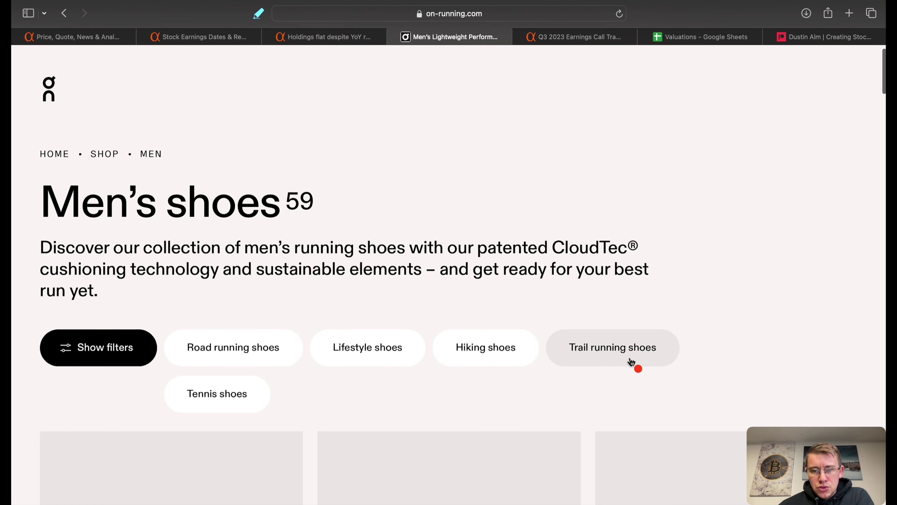
{"action": "scroll", "coordinate": [435, 360], "scroll_direction": "down", "scroll_amount": 15}
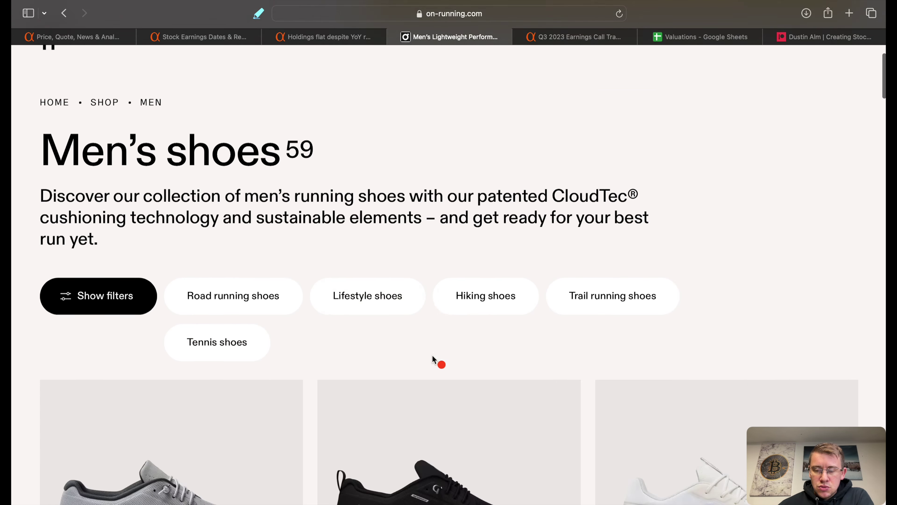
{"action": "scroll", "coordinate": [434, 360], "scroll_direction": "down", "scroll_amount": 10}
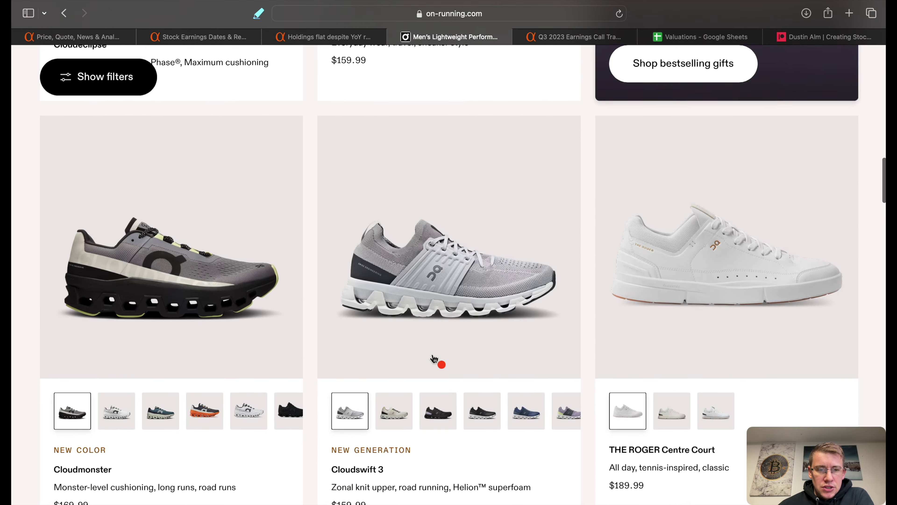
{"action": "scroll", "coordinate": [435, 360], "scroll_direction": "down", "scroll_amount": 3}
{"action": "scroll", "coordinate": [435, 360], "scroll_direction": "up", "scroll_amount": 20}
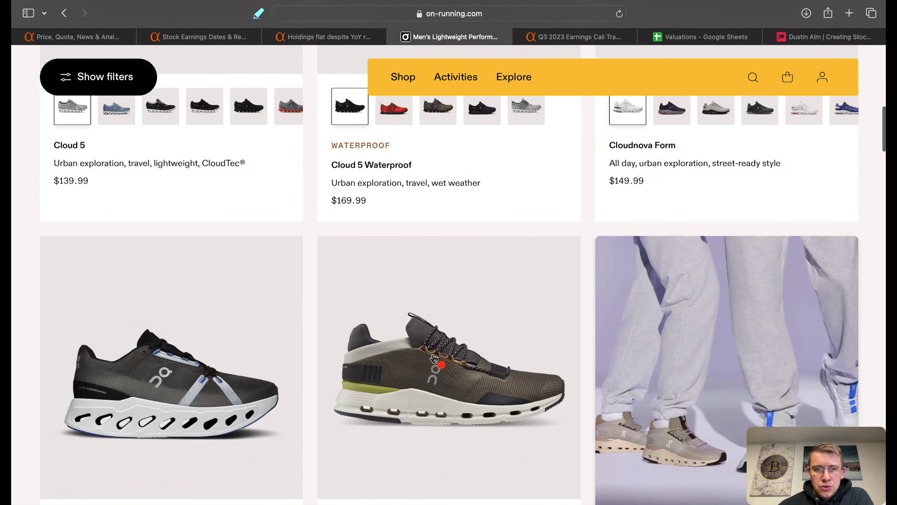
{"action": "scroll", "coordinate": [434, 359], "scroll_direction": "down", "scroll_amount": 3}
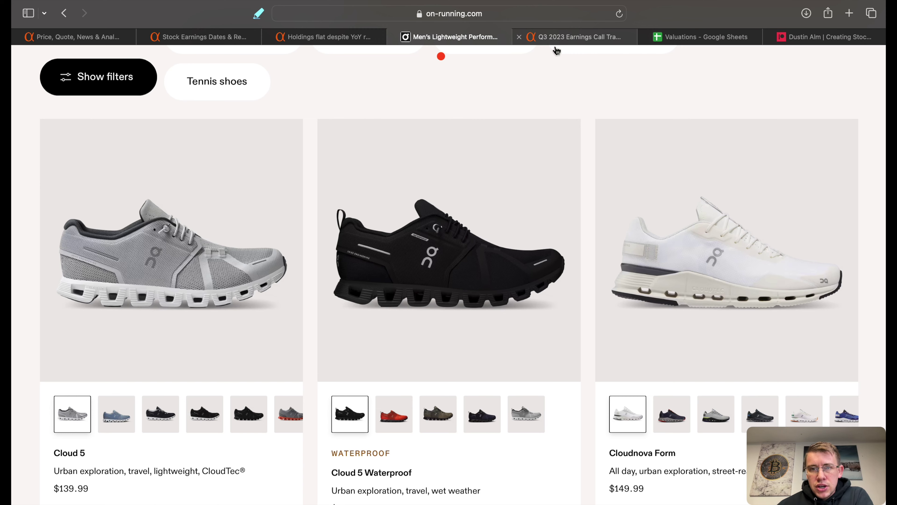
{"action": "left_click", "coordinate": [586, 38]}
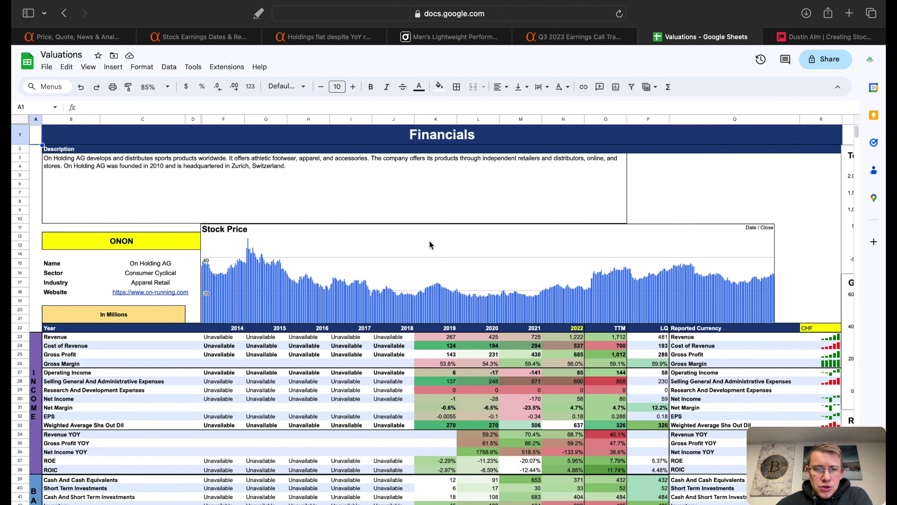
{"action": "scroll", "coordinate": [685, 255], "scroll_direction": "right", "scroll_amount": 10}
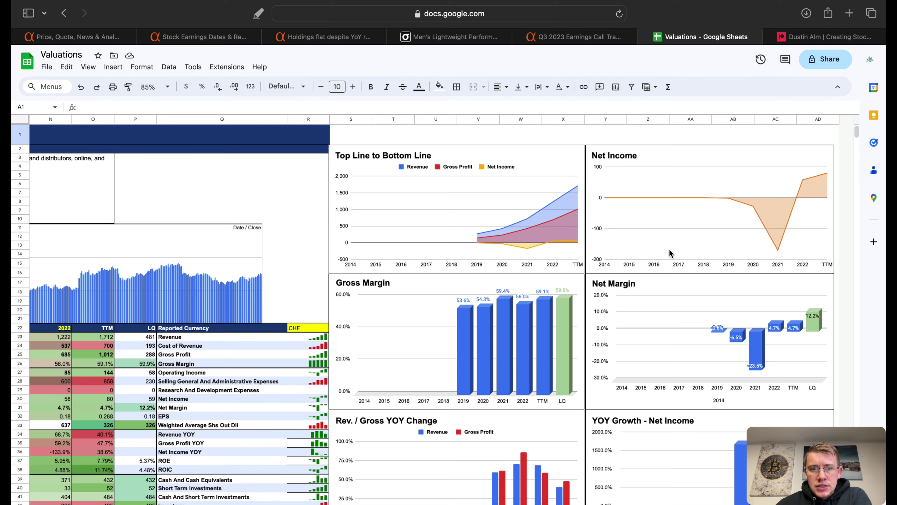
{"action": "scroll", "coordinate": [298, 309], "scroll_direction": "left", "scroll_amount": 10}
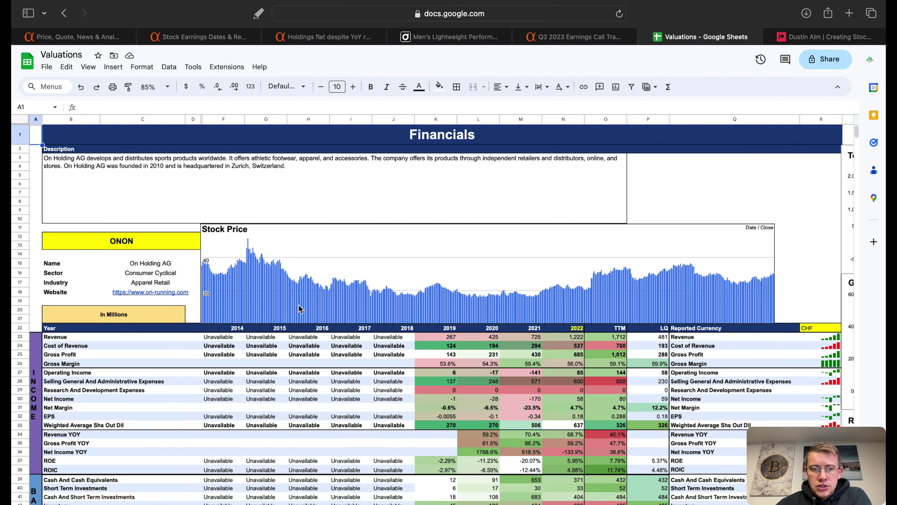
{"action": "scroll", "coordinate": [299, 309], "scroll_direction": "right", "scroll_amount": 4}
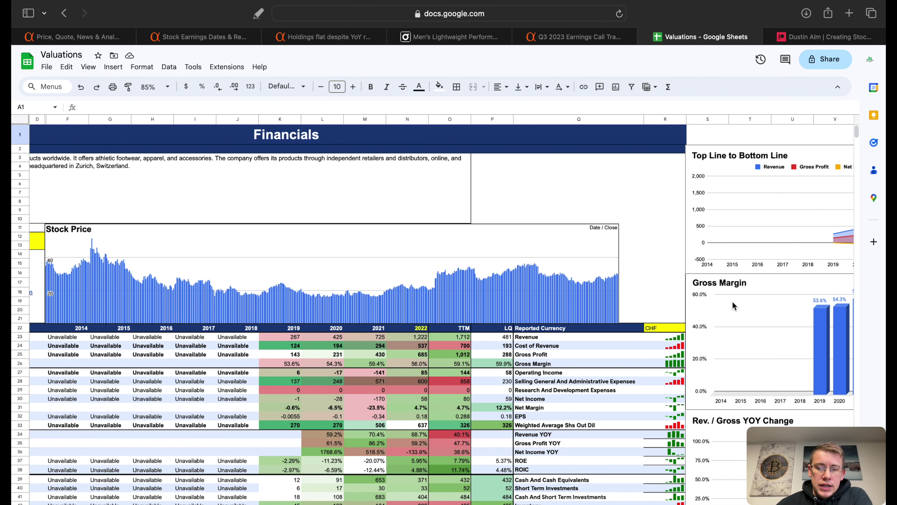
{"action": "scroll", "coordinate": [763, 304], "scroll_direction": "right", "scroll_amount": 10}
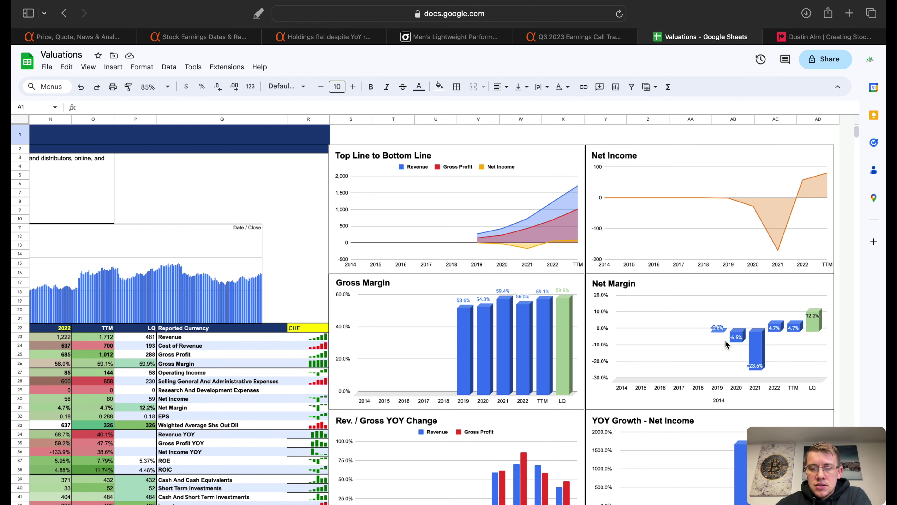
{"action": "scroll", "coordinate": [685, 323], "scroll_direction": "down", "scroll_amount": 3}
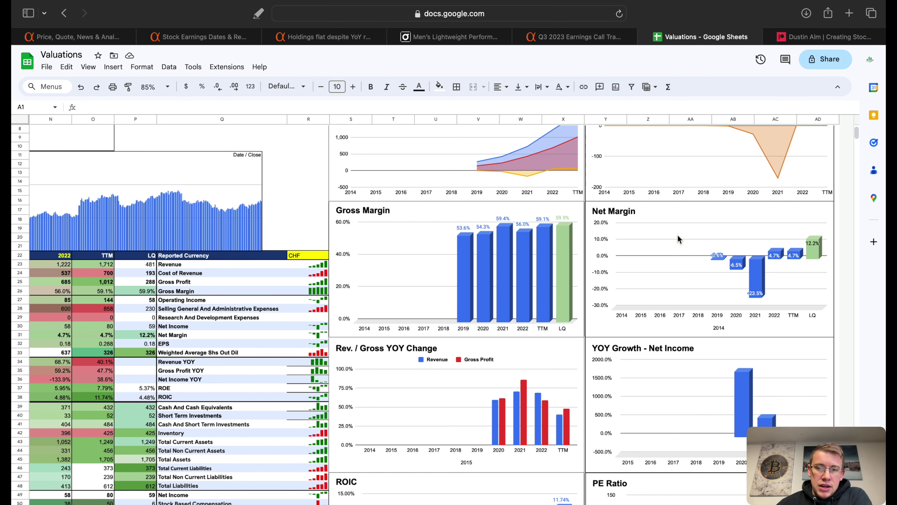
{"action": "scroll", "coordinate": [418, 377], "scroll_direction": "down", "scroll_amount": 6}
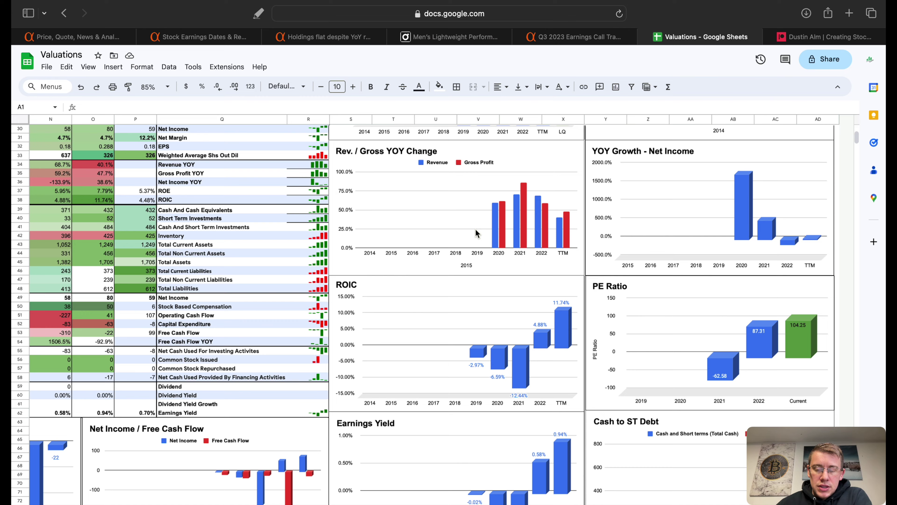
{"action": "scroll", "coordinate": [474, 238], "scroll_direction": "down", "scroll_amount": 2}
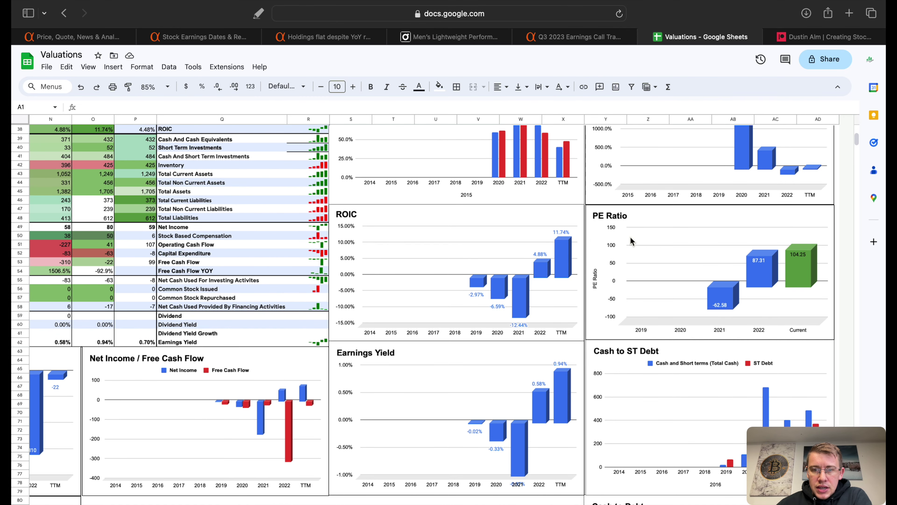
{"action": "scroll", "coordinate": [792, 281], "scroll_direction": "down", "scroll_amount": 1}
{"action": "scroll", "coordinate": [792, 278], "scroll_direction": "down", "scroll_amount": 3}
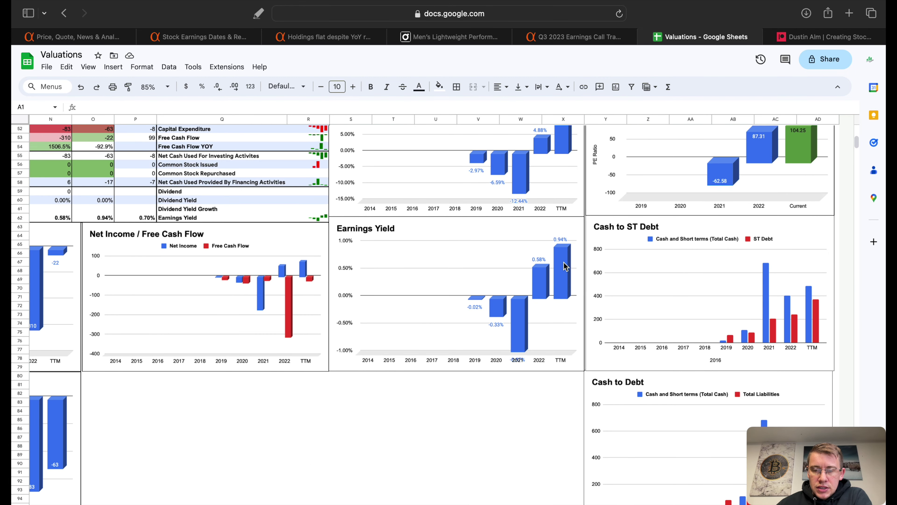
{"action": "scroll", "coordinate": [557, 269], "scroll_direction": "down", "scroll_amount": 2}
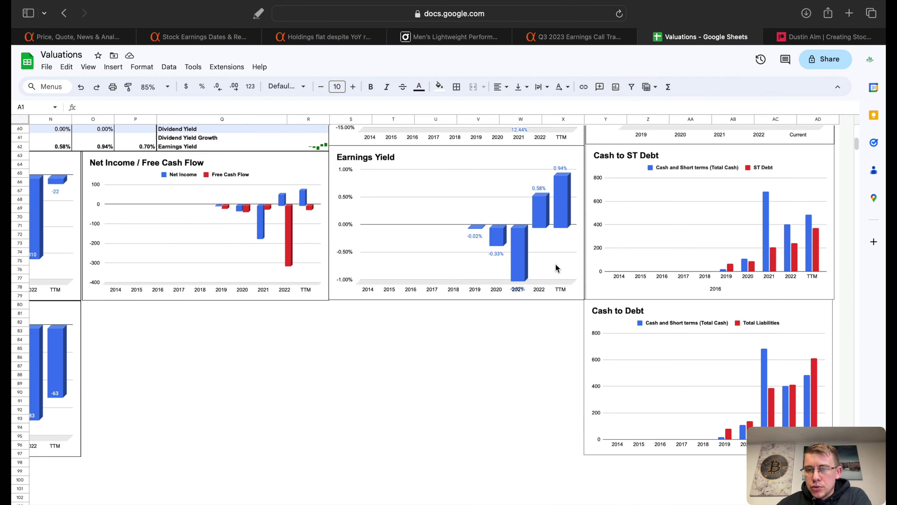
{"action": "left_click", "coordinate": [811, 249]}
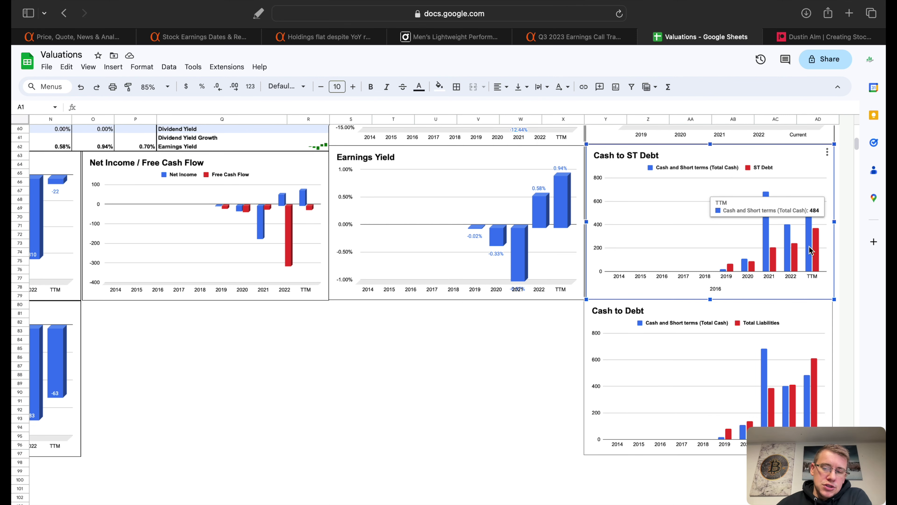
{"action": "scroll", "coordinate": [789, 310], "scroll_direction": "down", "scroll_amount": 2}
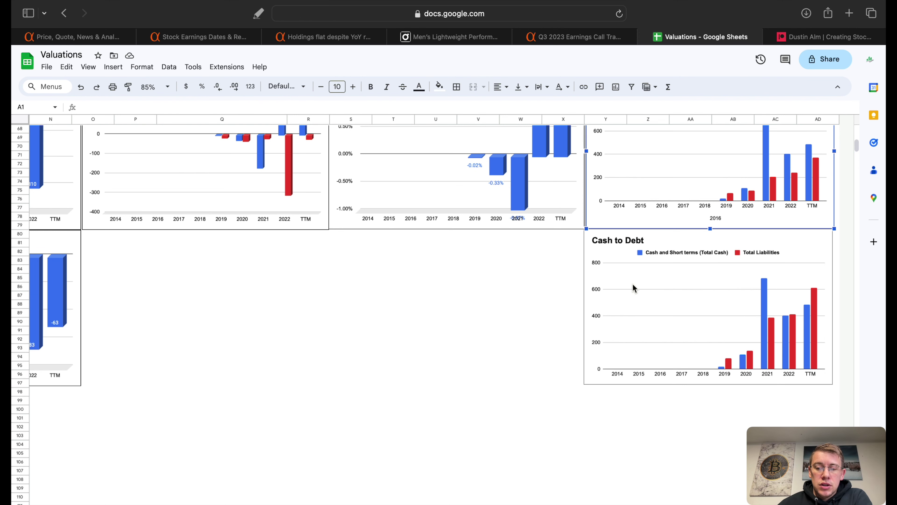
{"action": "scroll", "coordinate": [633, 285], "scroll_direction": "up", "scroll_amount": 5}
{"action": "scroll", "coordinate": [633, 284], "scroll_direction": "left", "scroll_amount": 10}
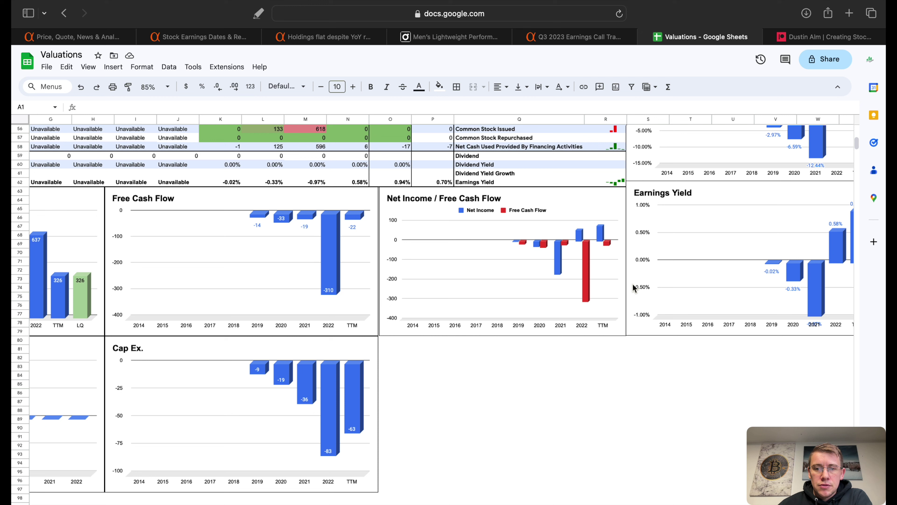
{"action": "left_click", "coordinate": [601, 236]}
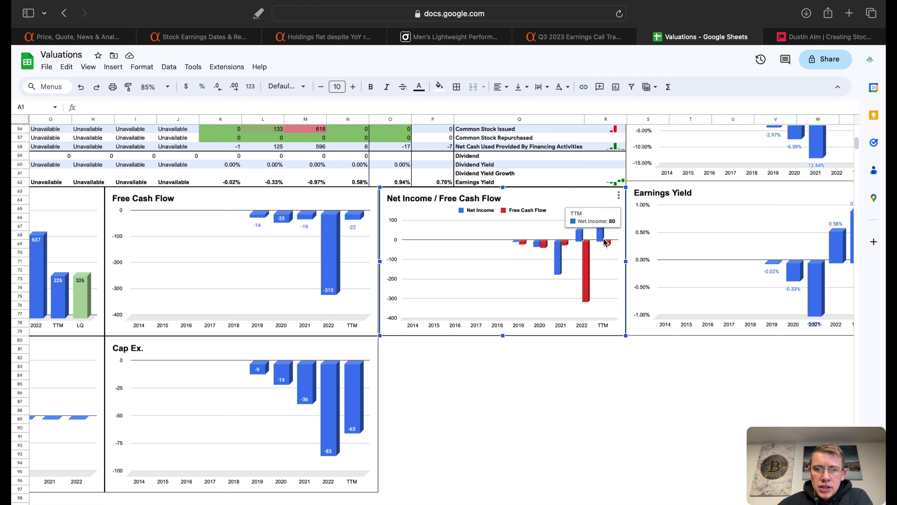
{"action": "mouse_move", "coordinate": [604, 241]}
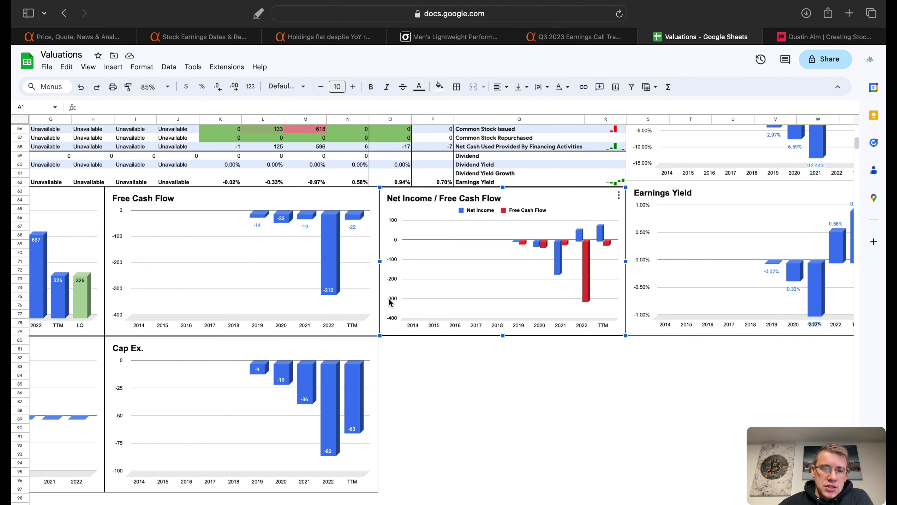
{"action": "left_click", "coordinate": [358, 430]}
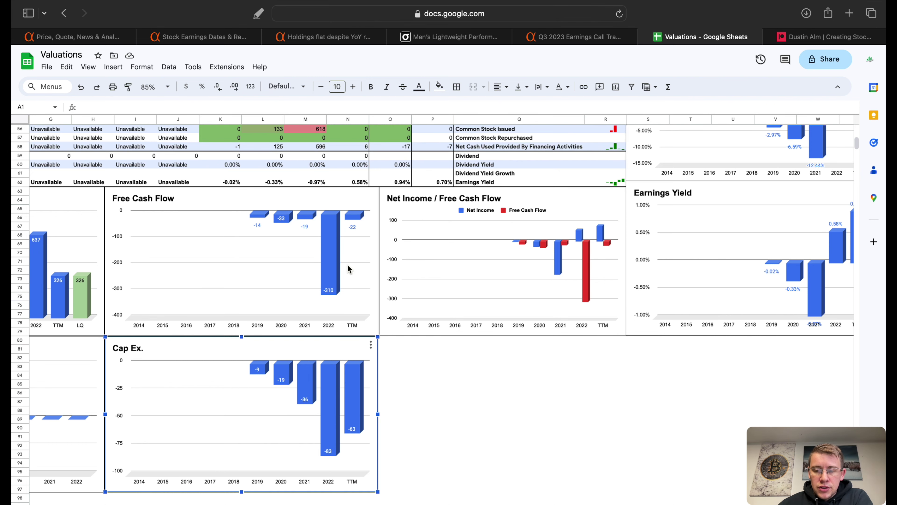
{"action": "scroll", "coordinate": [364, 235], "scroll_direction": "up", "scroll_amount": 4}
{"action": "scroll", "coordinate": [364, 235], "scroll_direction": "left", "scroll_amount": 5}
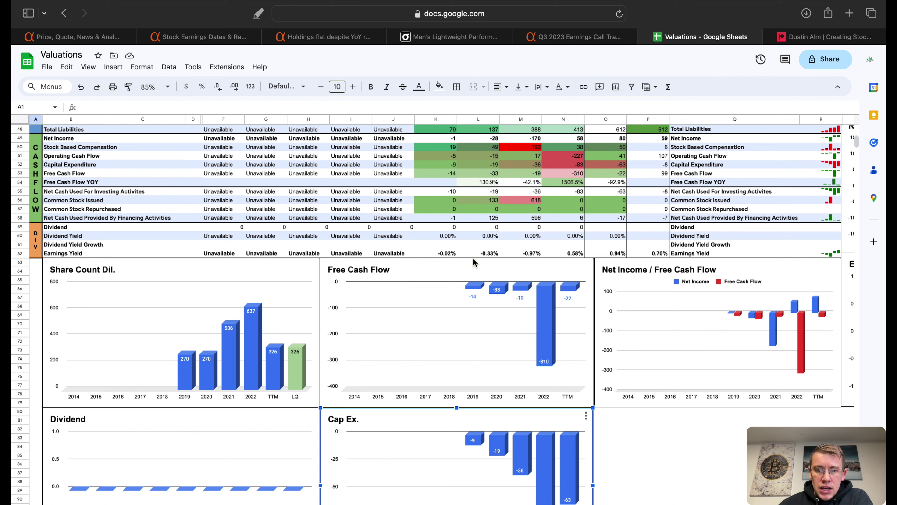
{"action": "left_click", "coordinate": [572, 293]}
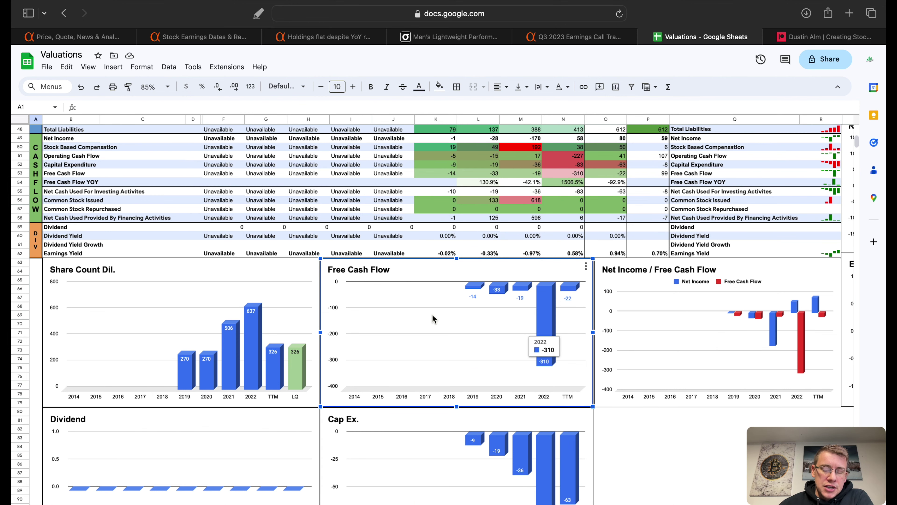
{"action": "scroll", "coordinate": [328, 258], "scroll_direction": "down", "scroll_amount": 2}
{"action": "scroll", "coordinate": [327, 258], "scroll_direction": "down", "scroll_amount": 3}
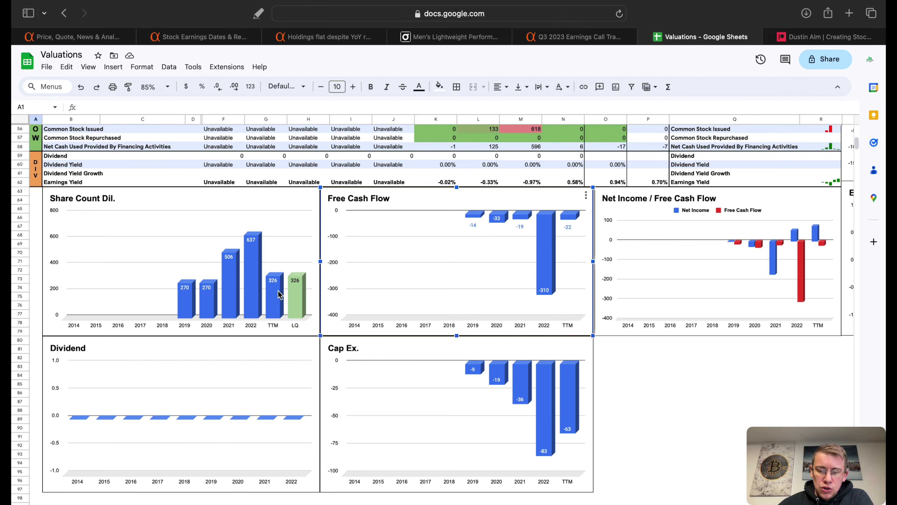
Step: Compare the latest and previous Stock Based Compensation figures in columns O and P
{"action": "scroll", "coordinate": [424, 236], "scroll_direction": "up", "scroll_amount": 5}
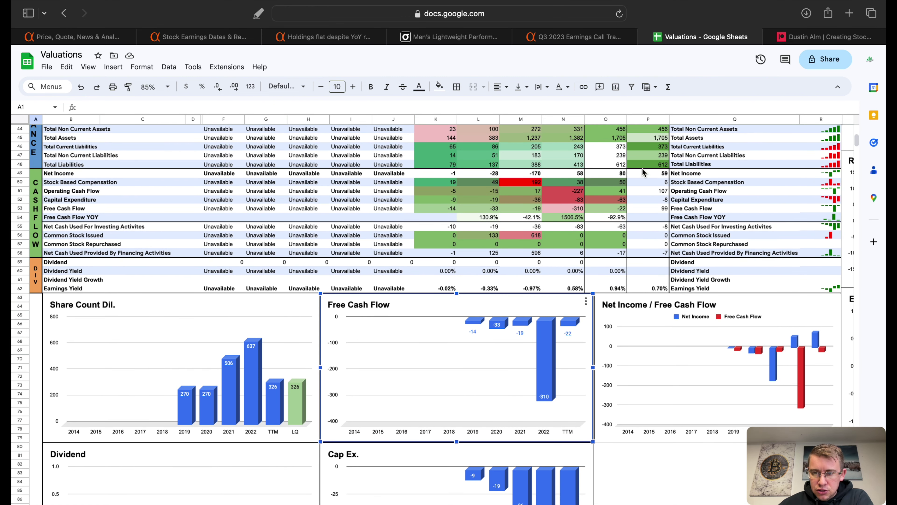
{"action": "left_click", "coordinate": [687, 185]}
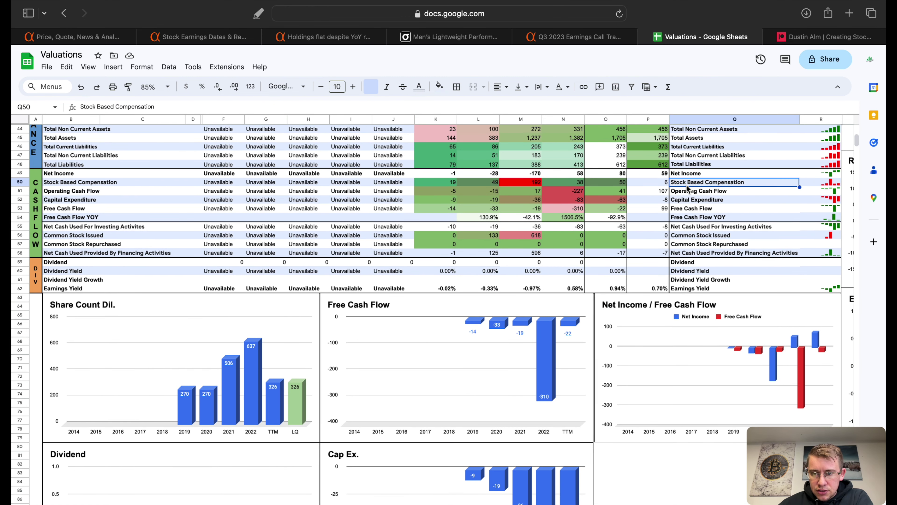
{"action": "left_click", "coordinate": [664, 183]}
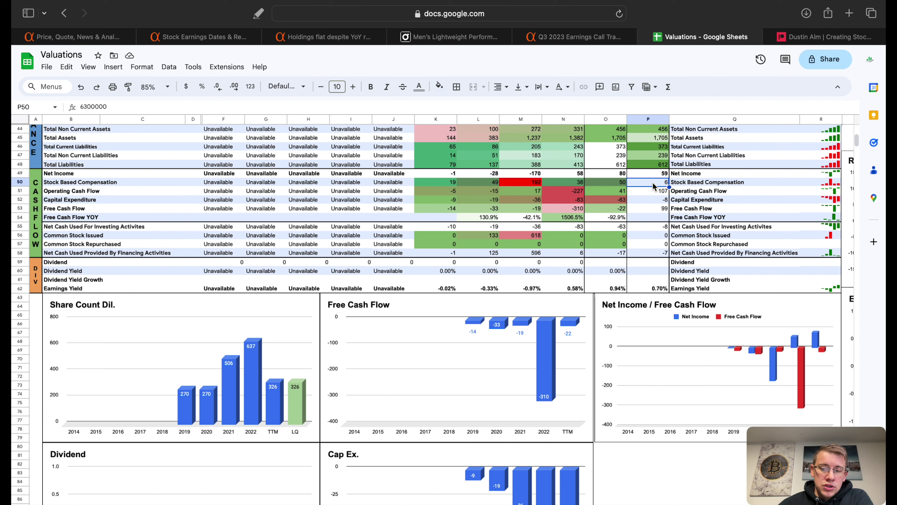
{"action": "left_click", "coordinate": [620, 186]}
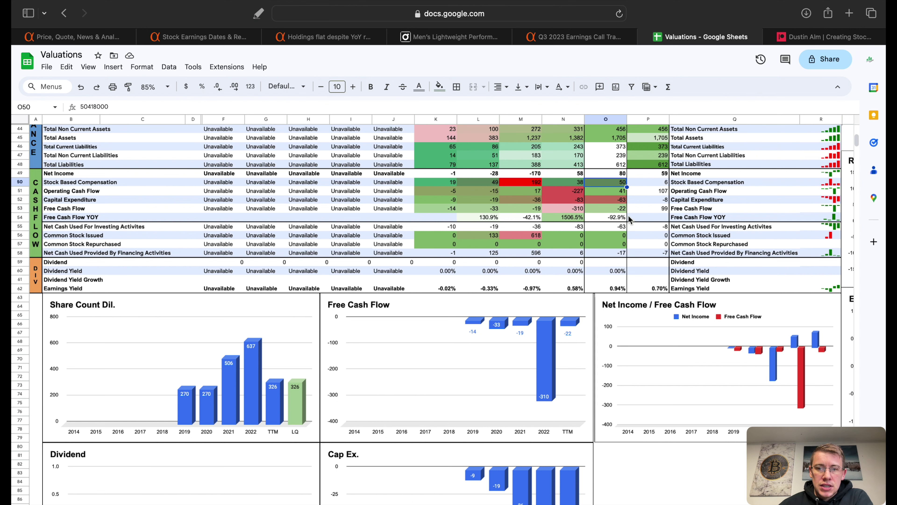
{"action": "left_click", "coordinate": [658, 186]}
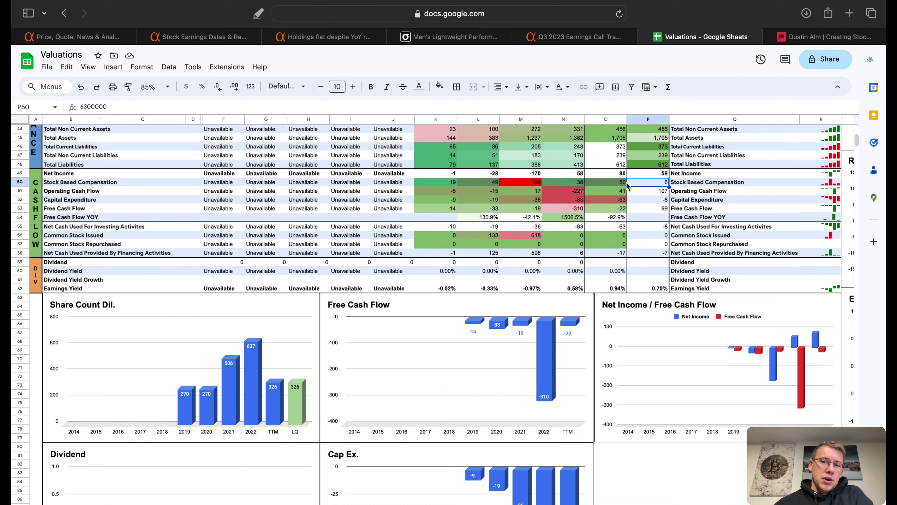
{"action": "left_click", "coordinate": [619, 187]}
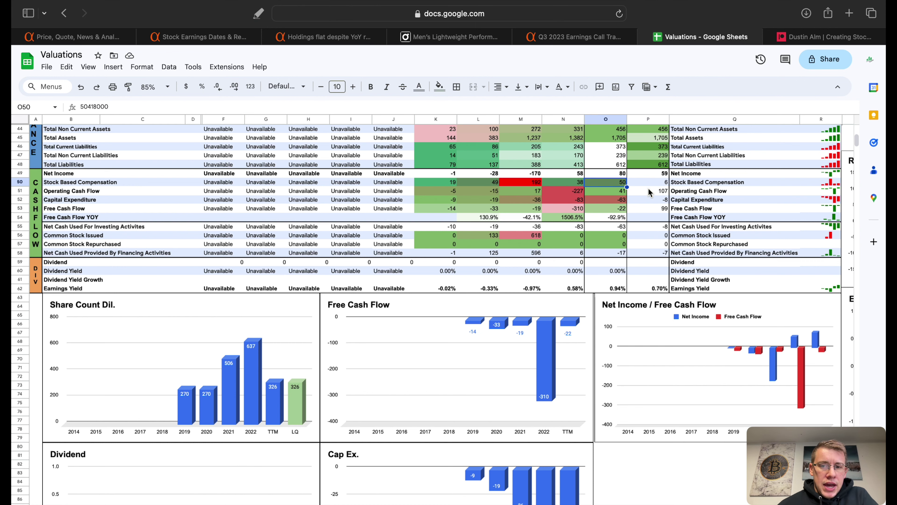
{"action": "left_click", "coordinate": [658, 186]}
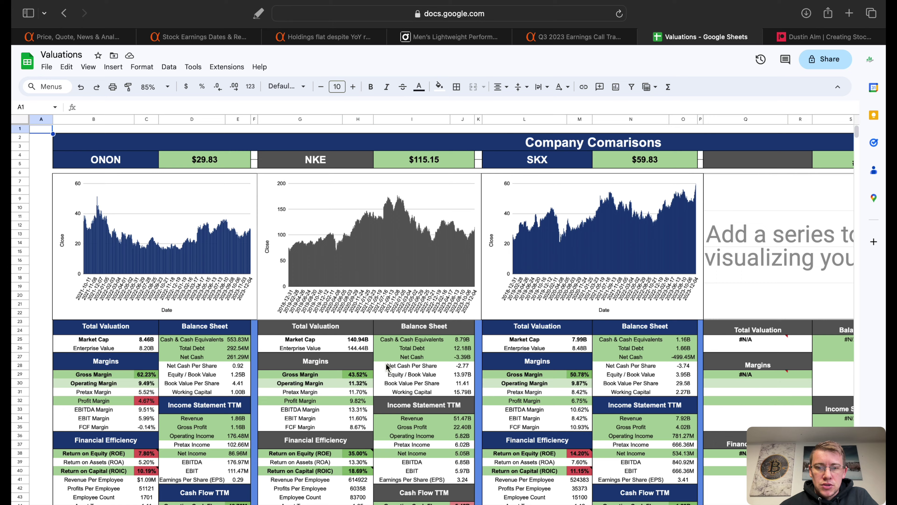
{"action": "scroll", "coordinate": [388, 367], "scroll_direction": "down", "scroll_amount": 15}
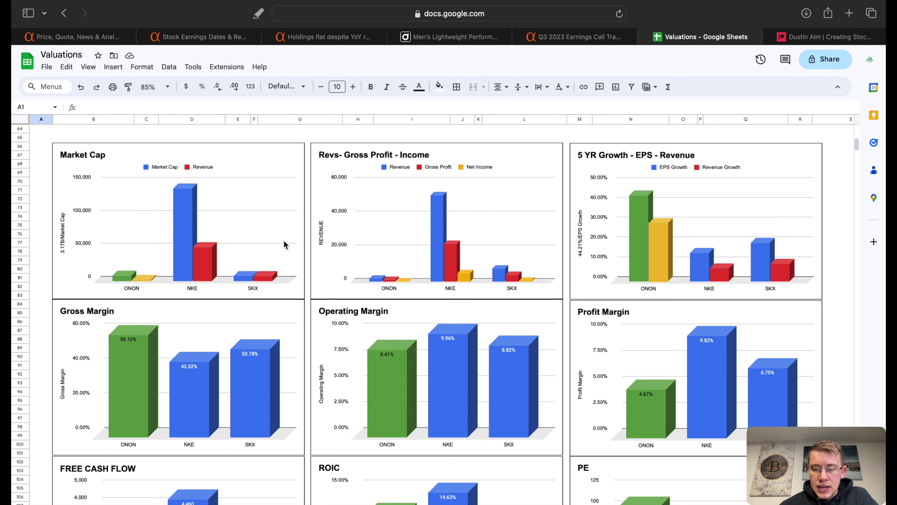
{"action": "left_click", "coordinate": [249, 282]}
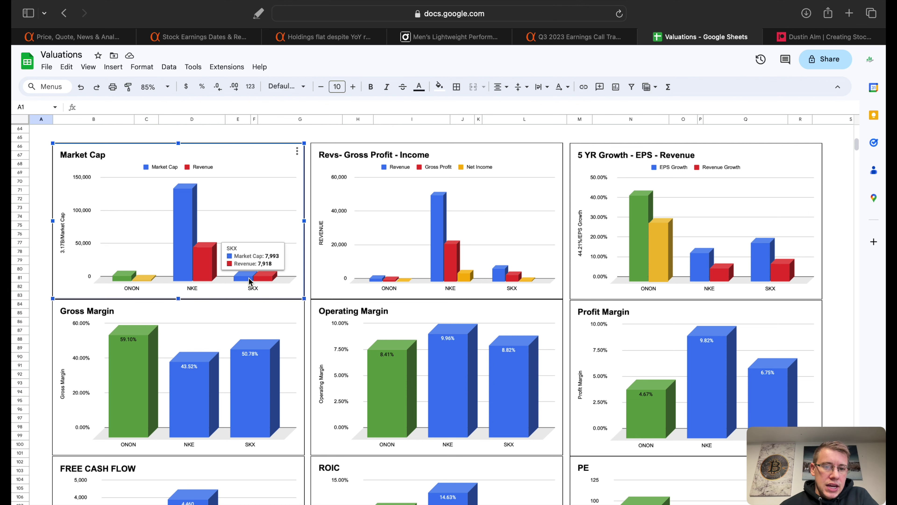
{"action": "mouse_move", "coordinate": [128, 281]}
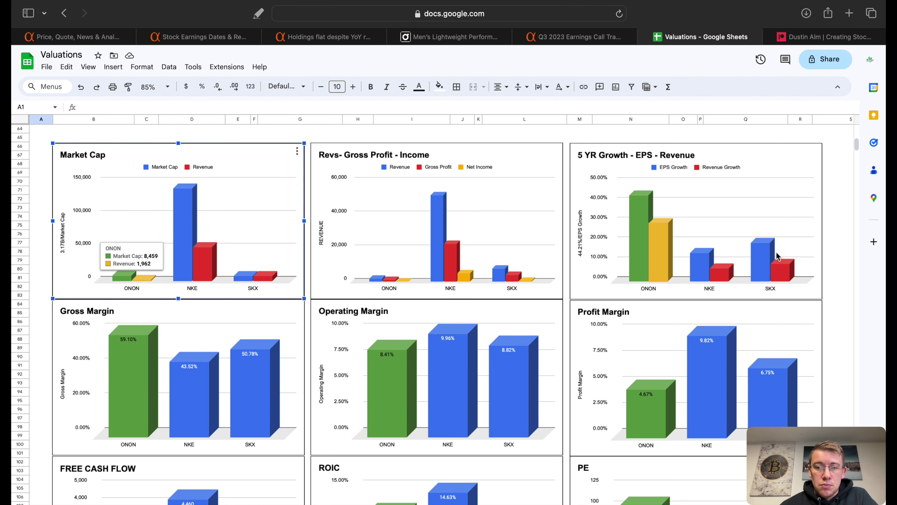
{"action": "scroll", "coordinate": [237, 458], "scroll_direction": "down", "scroll_amount": 3}
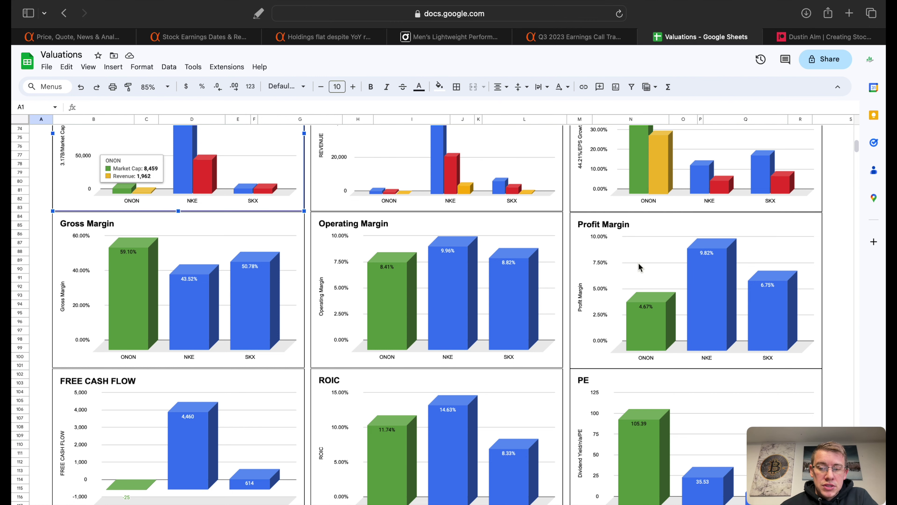
{"action": "scroll", "coordinate": [249, 337], "scroll_direction": "down", "scroll_amount": 5}
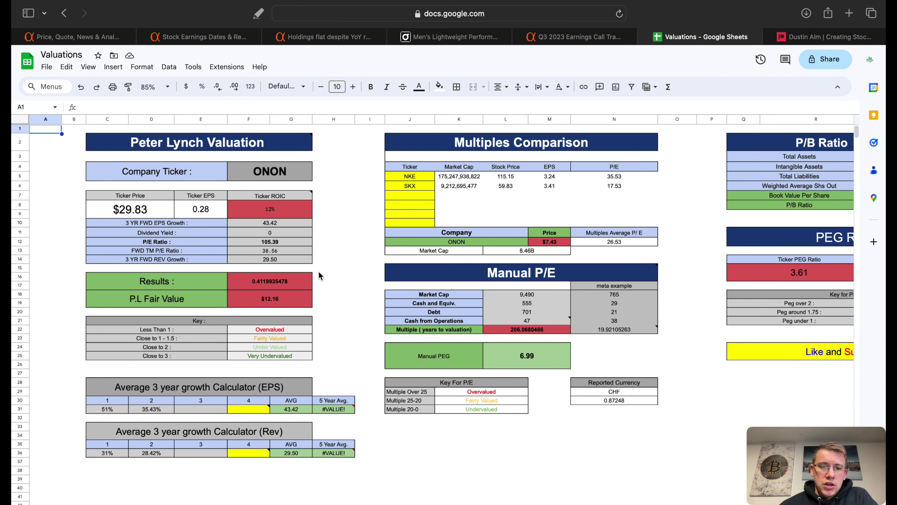
Step: Check ONON's current EPS of 0.28 in E8 and the P/E Ratio formula in F12
{"action": "left_click", "coordinate": [207, 212]}
{"action": "left_click", "coordinate": [263, 244]}
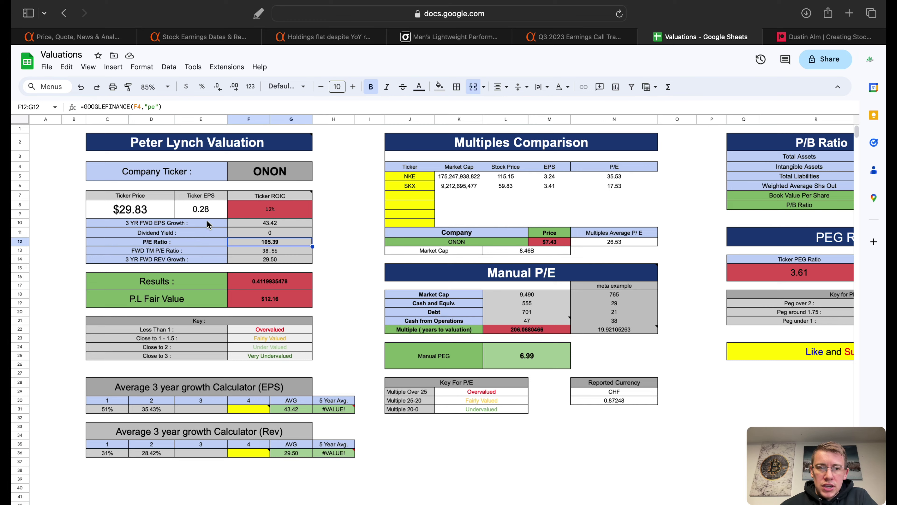
{"action": "left_click", "coordinate": [99, 38]}
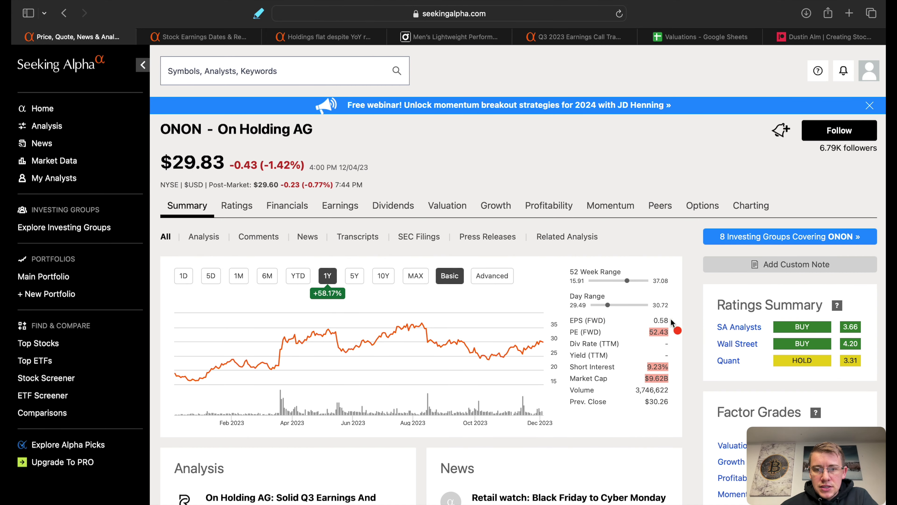
{"action": "left_click_drag", "start_coordinate": [653, 320], "coordinate": [670, 320]}
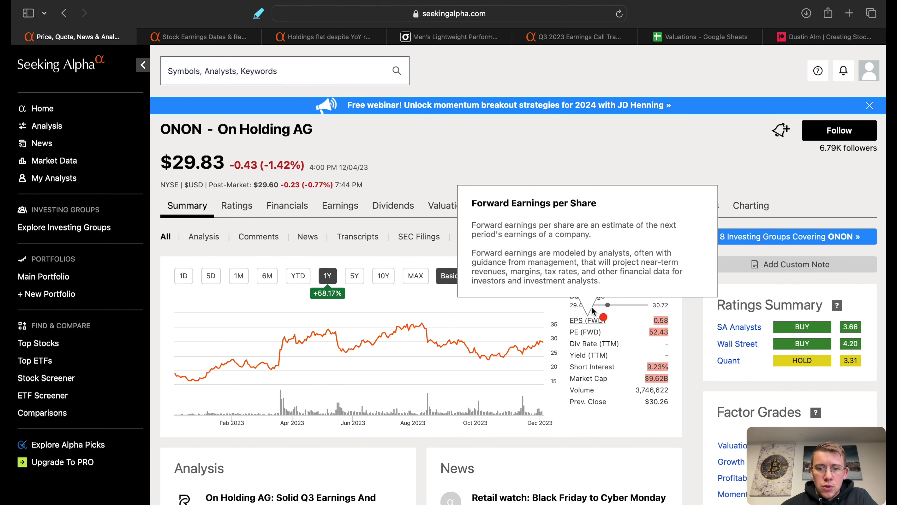
{"action": "left_click", "coordinate": [585, 333]}
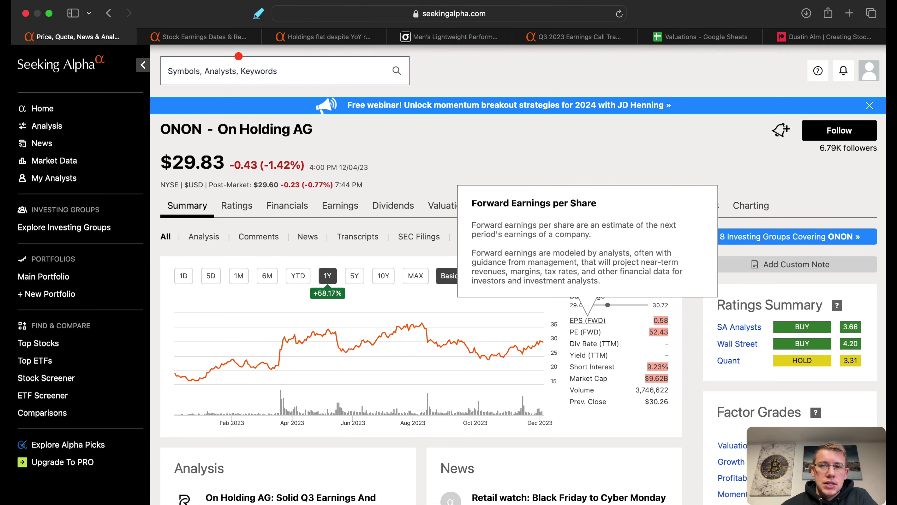
{"action": "key", "text": "super+6"}
{"action": "left_click", "coordinate": [257, 297]}
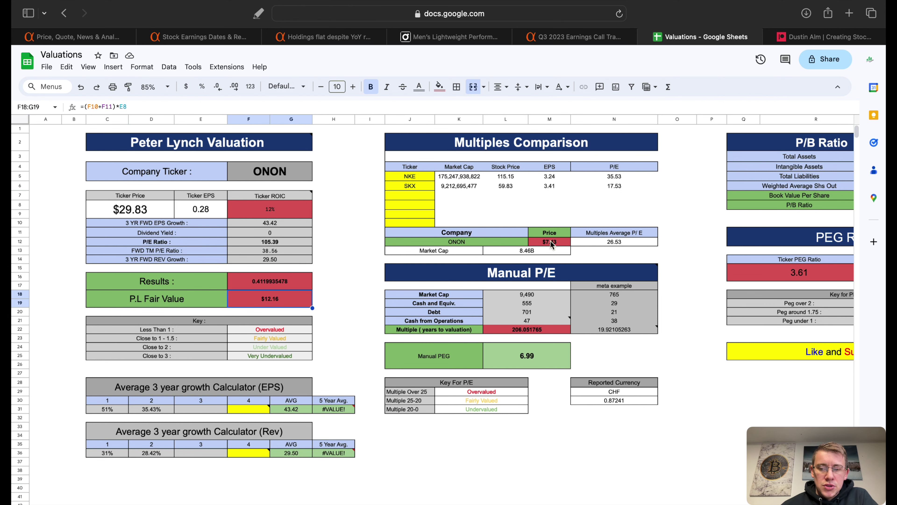
Step: Inspect ONON's multiples-based price formula and the ticker PEG ratio of 3.61
{"action": "left_click", "coordinate": [555, 236]}
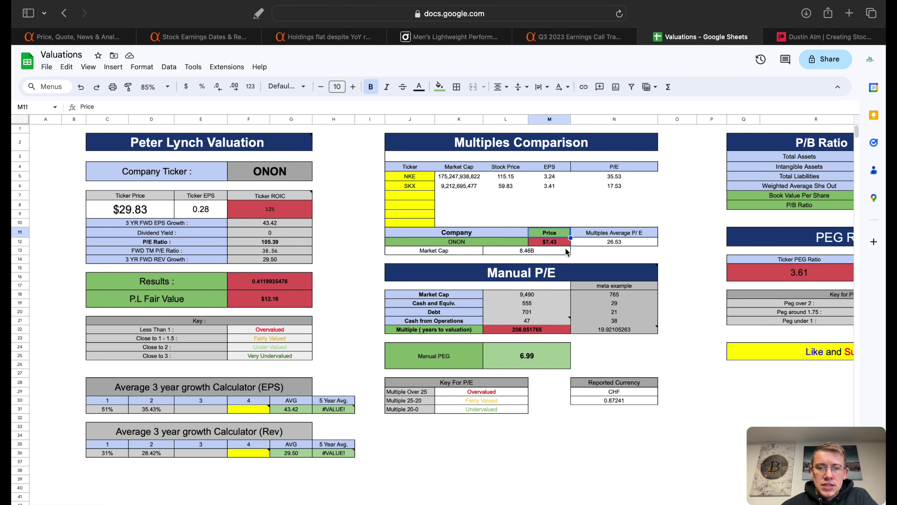
{"action": "left_click", "coordinate": [558, 243]}
{"action": "scroll", "coordinate": [602, 258], "scroll_direction": "right", "scroll_amount": 7}
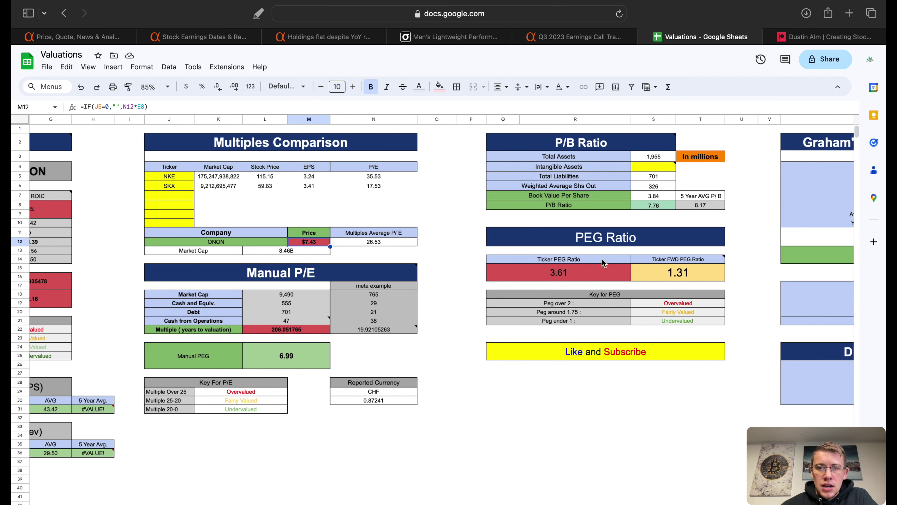
{"action": "scroll", "coordinate": [603, 259], "scroll_direction": "right", "scroll_amount": 3}
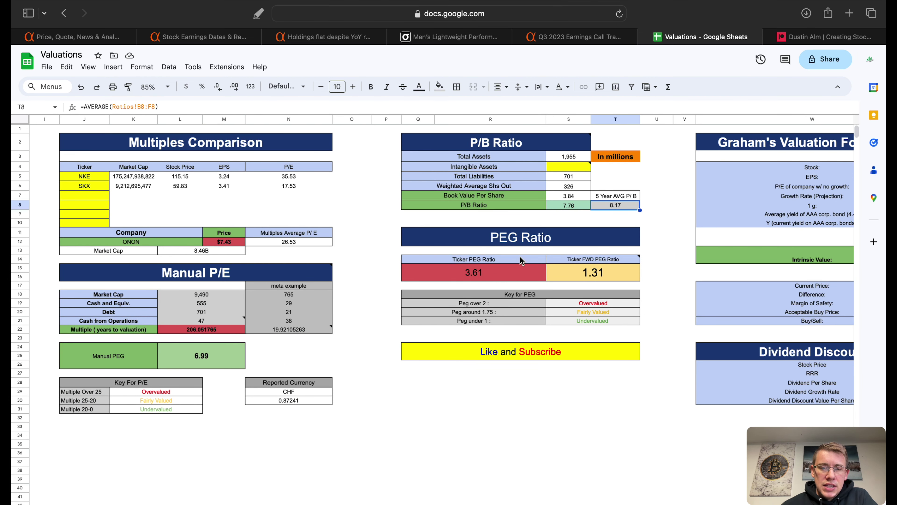
{"action": "left_click", "coordinate": [523, 243]}
{"action": "left_click", "coordinate": [507, 273]}
Step: Recheck the P/E Ratio and Graham intrinsic value formula, then switch to the DCF valuation sheet
{"action": "scroll", "coordinate": [356, 320], "scroll_direction": "left", "scroll_amount": 5}
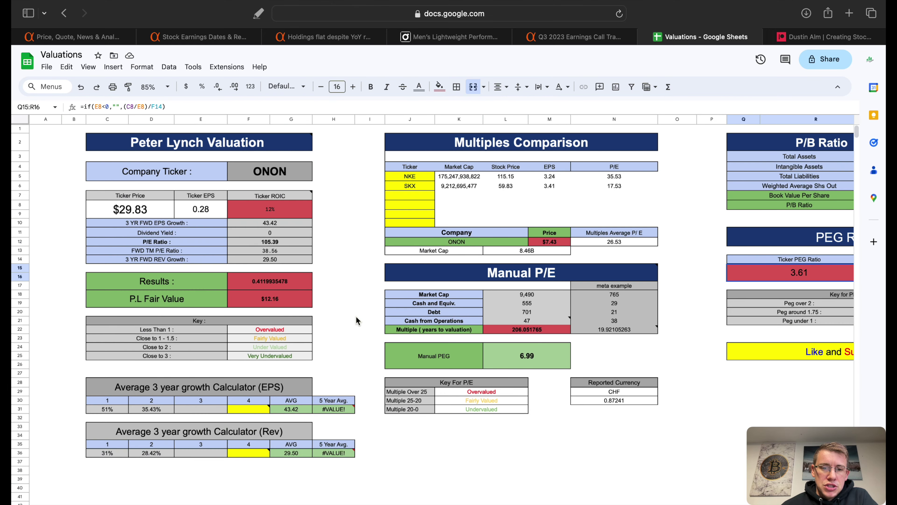
{"action": "left_click", "coordinate": [279, 243]}
{"action": "scroll", "coordinate": [411, 261], "scroll_direction": "right", "scroll_amount": 5}
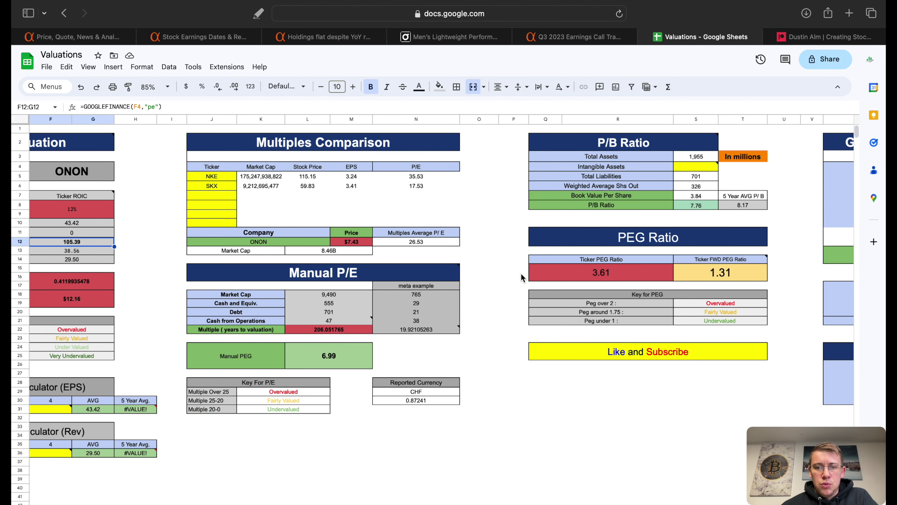
{"action": "scroll", "coordinate": [498, 317], "scroll_direction": "right", "scroll_amount": 15}
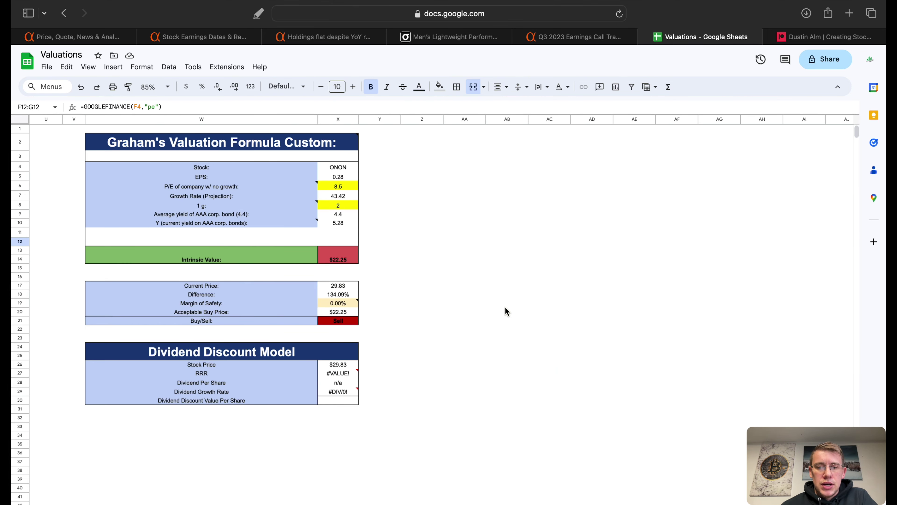
{"action": "scroll", "coordinate": [505, 311], "scroll_direction": "left", "scroll_amount": 5}
{"action": "left_click", "coordinate": [544, 264]}
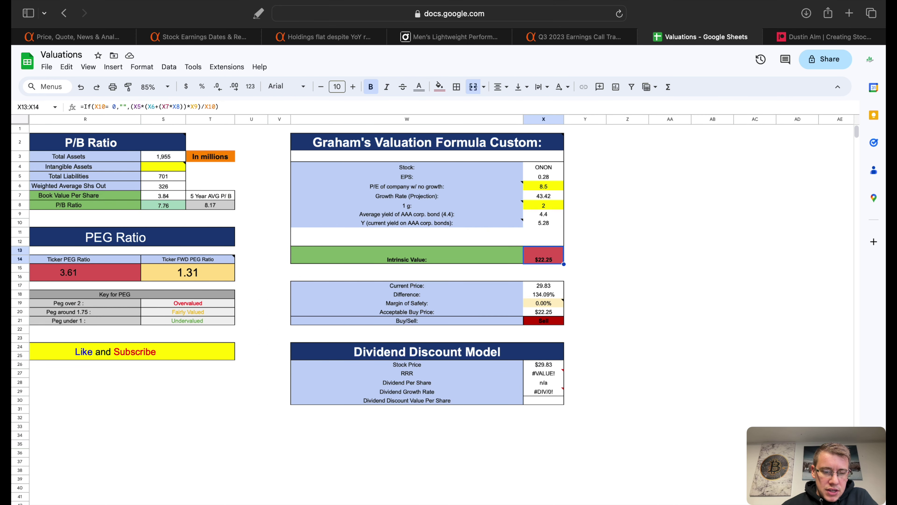
{"action": "key", "text": "alt+Up"}
{"action": "scroll", "coordinate": [766, 255], "scroll_direction": "right", "scroll_amount": 6}
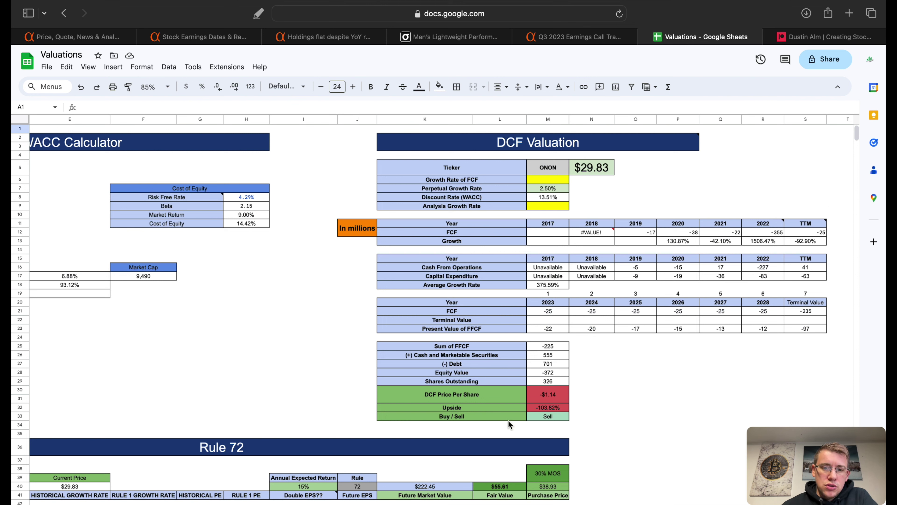
Step: Inspect the Rule 72 table's Yahoo Finance growth rate and average growth rate formula
{"action": "scroll", "coordinate": [418, 446], "scroll_direction": "down", "scroll_amount": 3}
{"action": "scroll", "coordinate": [418, 445], "scroll_direction": "left", "scroll_amount": 5}
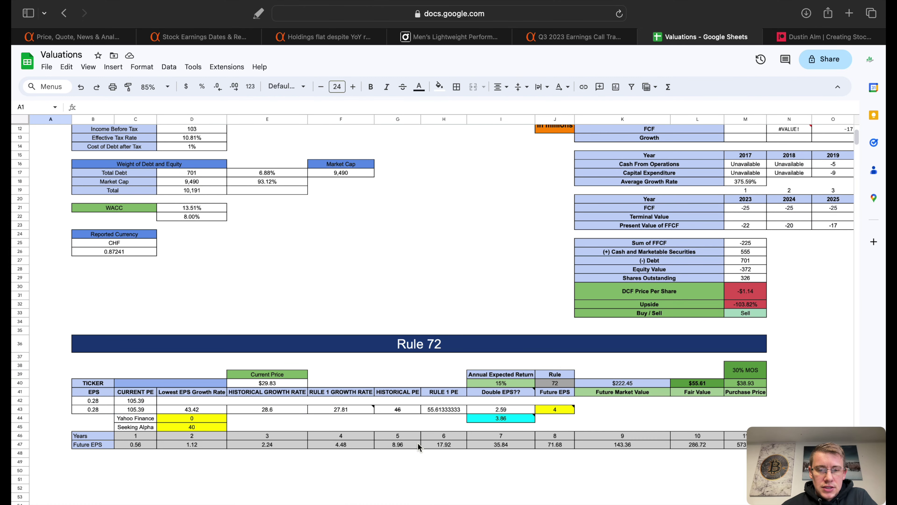
{"action": "left_click", "coordinate": [436, 346]}
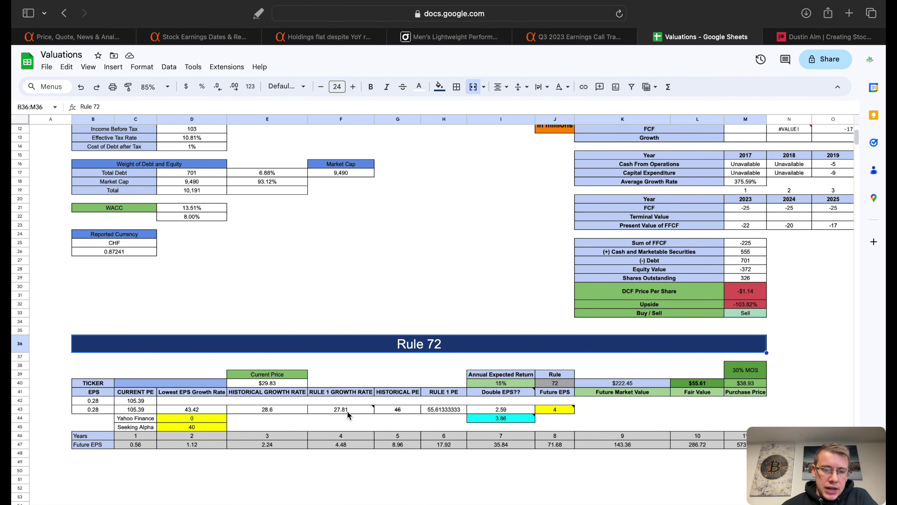
{"action": "left_click", "coordinate": [191, 419]}
{"action": "left_click", "coordinate": [338, 410]}
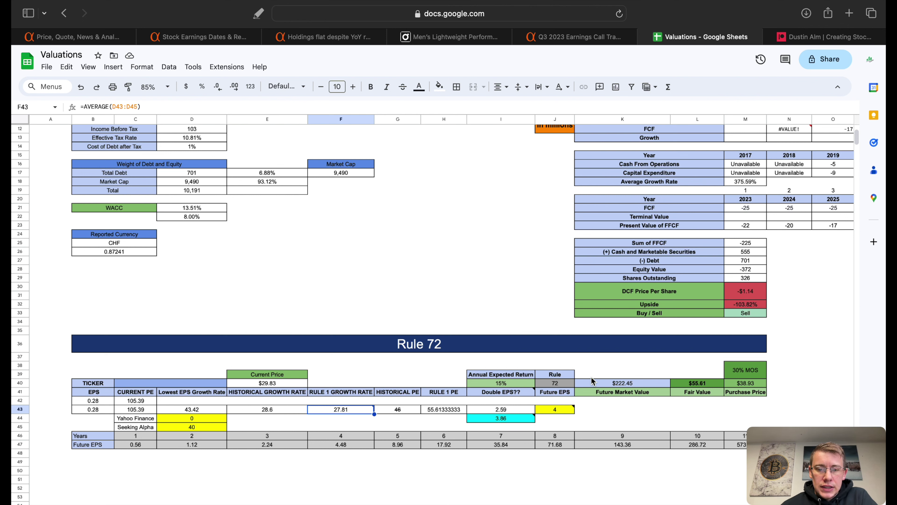
Step: Read the doubling-multiplier and Future EPS notes and the Rule 72 fair value formula, then open SUMMARY
{"action": "left_click", "coordinate": [503, 420]}
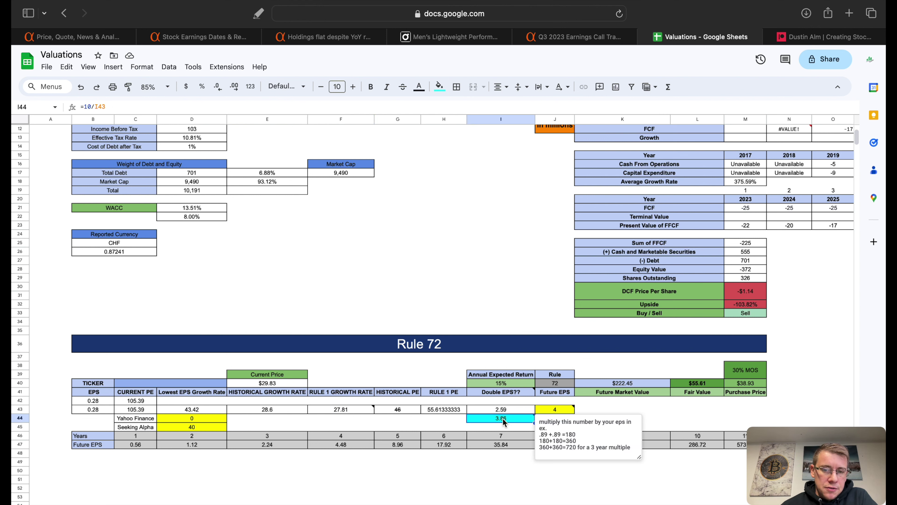
{"action": "left_click", "coordinate": [341, 445]}
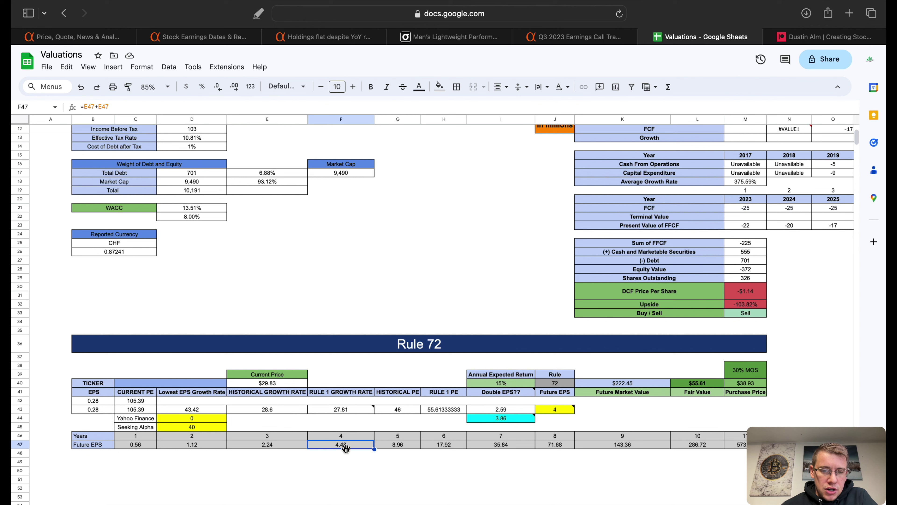
{"action": "left_click", "coordinate": [556, 411]}
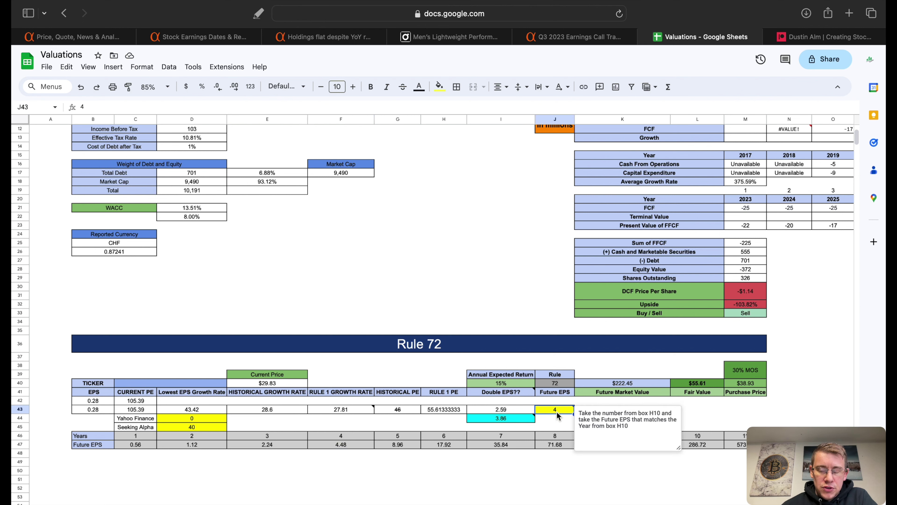
{"action": "left_click", "coordinate": [697, 383]}
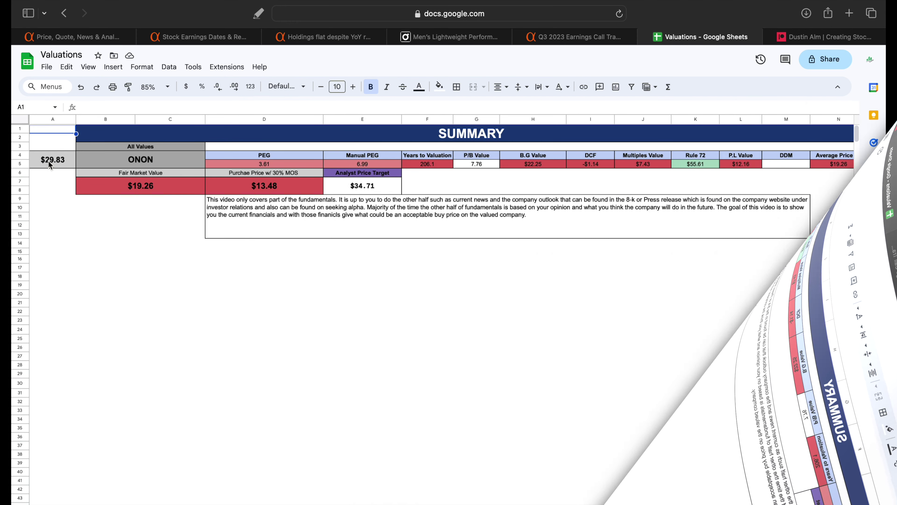
{"action": "left_click", "coordinate": [53, 161]}
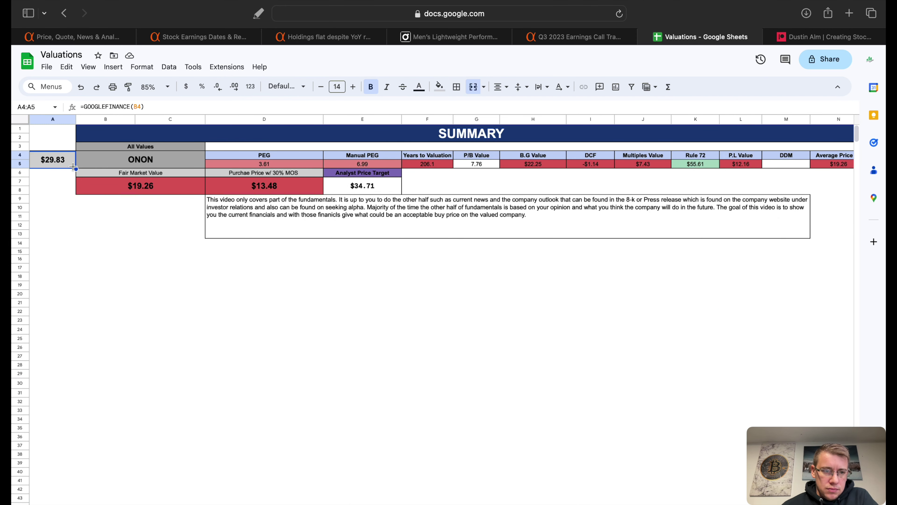
{"action": "left_click", "coordinate": [124, 190]}
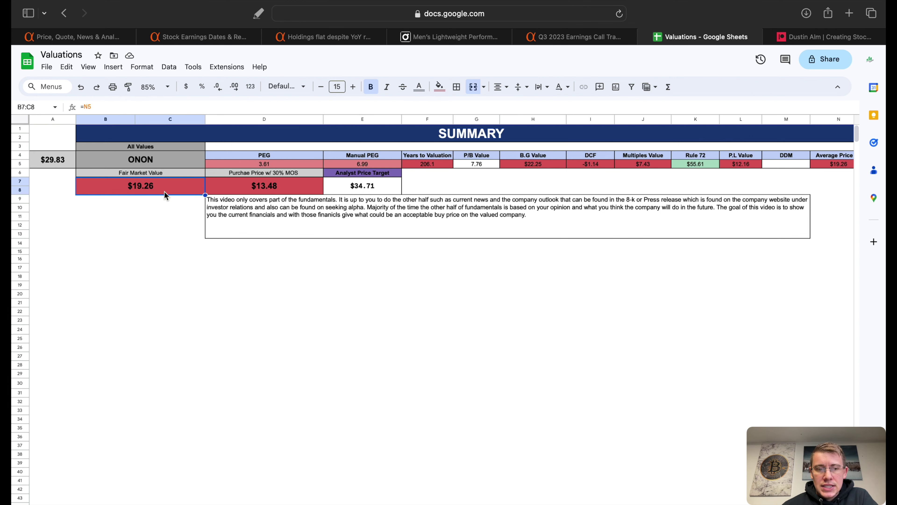
{"action": "left_click", "coordinate": [255, 189]}
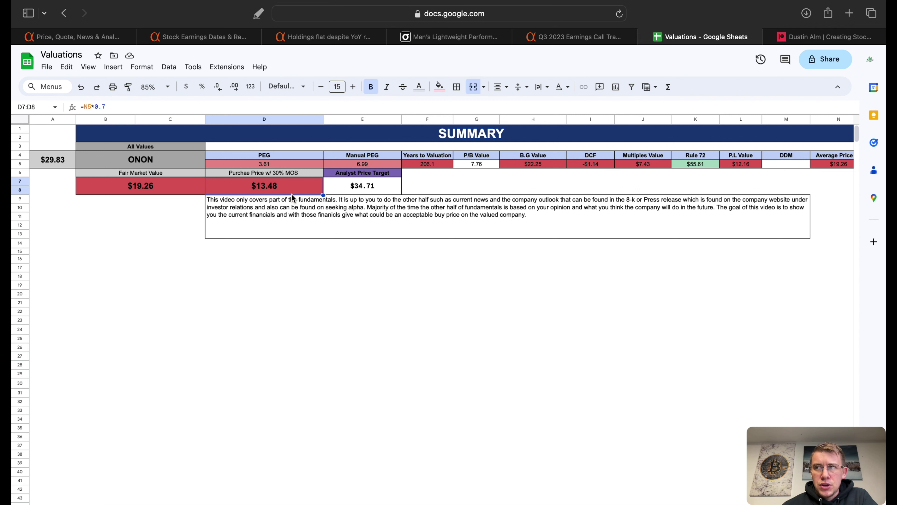
{"action": "left_click", "coordinate": [373, 193]}
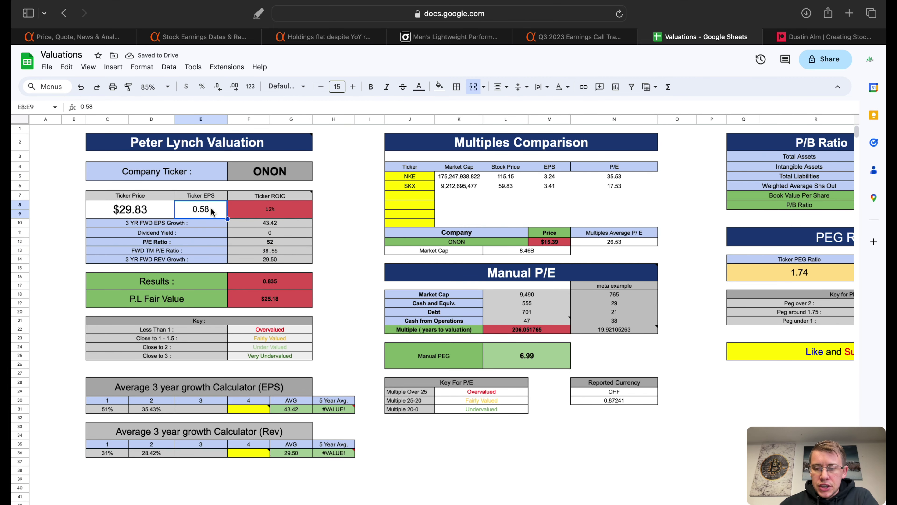
Step: Check the P/E Ratio of 52 and the Peter Lynch, multiples and Graham intrinsic value formulas
{"action": "left_click", "coordinate": [261, 241]}
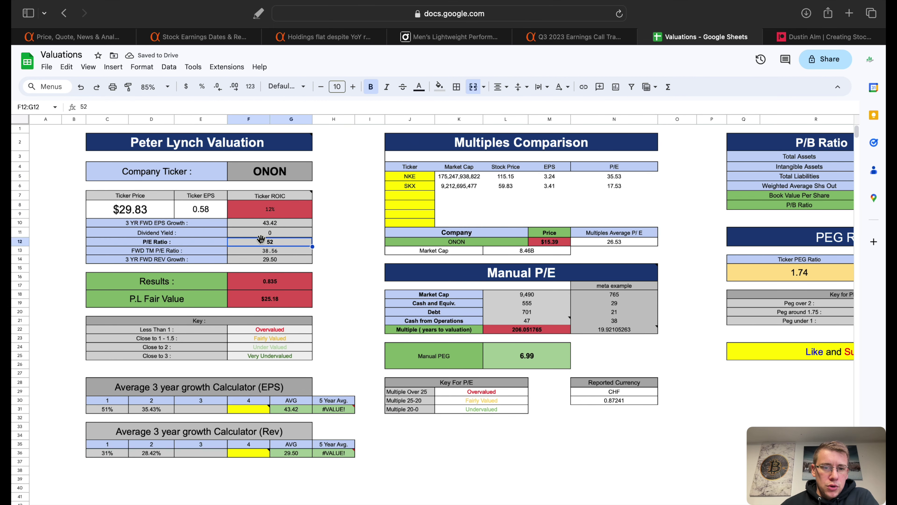
{"action": "left_click", "coordinate": [278, 301]}
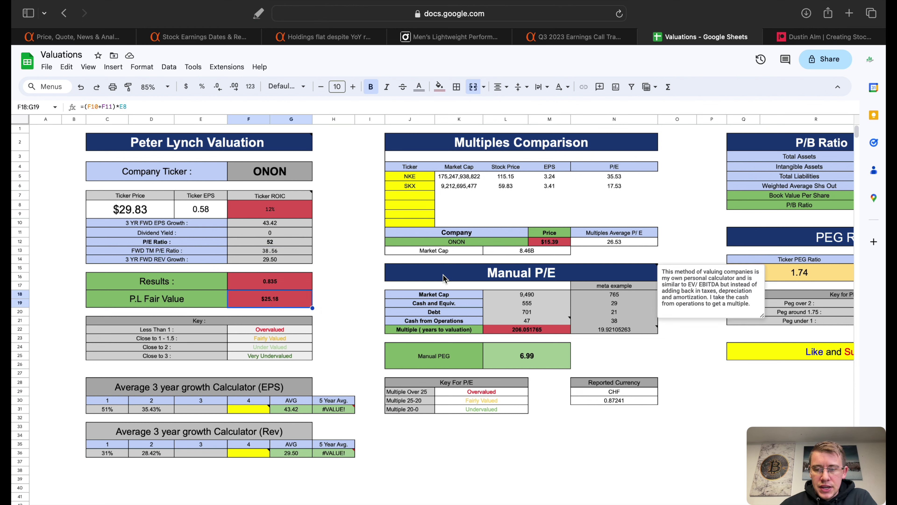
{"action": "left_click", "coordinate": [556, 242]}
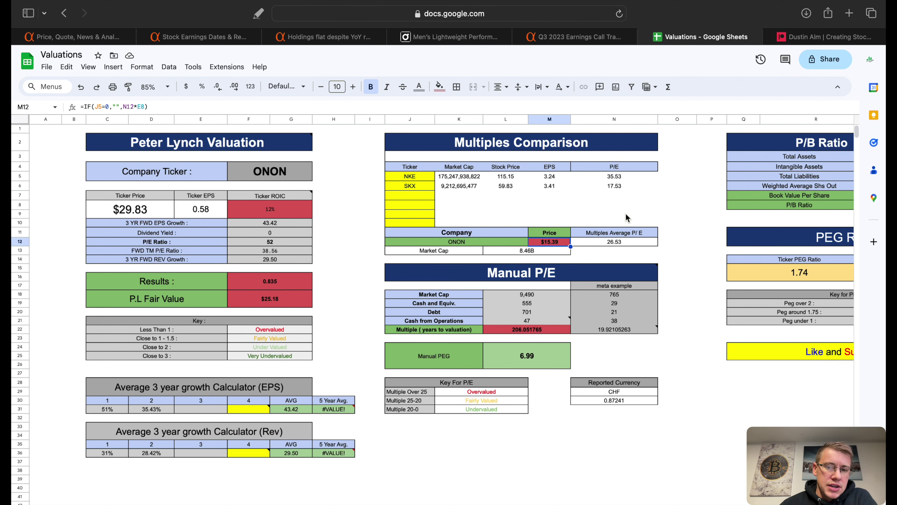
{"action": "scroll", "coordinate": [625, 216], "scroll_direction": "right", "scroll_amount": 10}
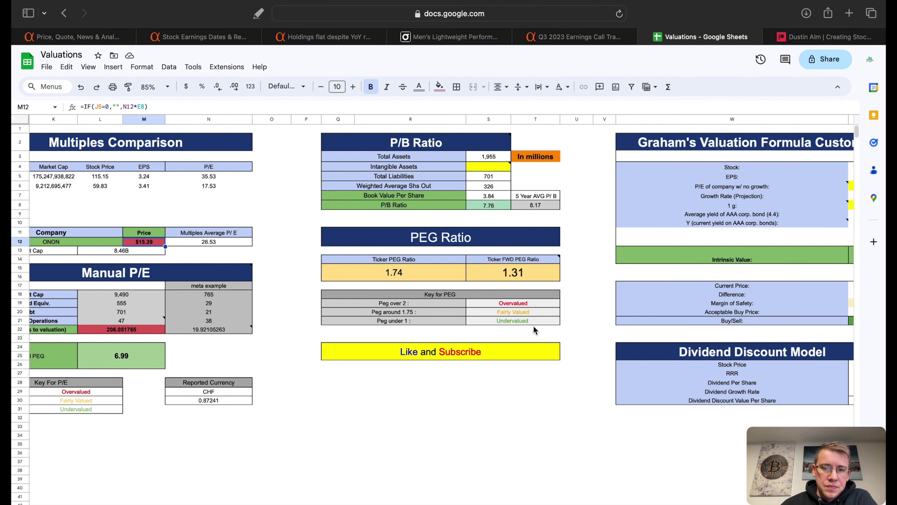
{"action": "scroll", "coordinate": [653, 244], "scroll_direction": "right", "scroll_amount": 4}
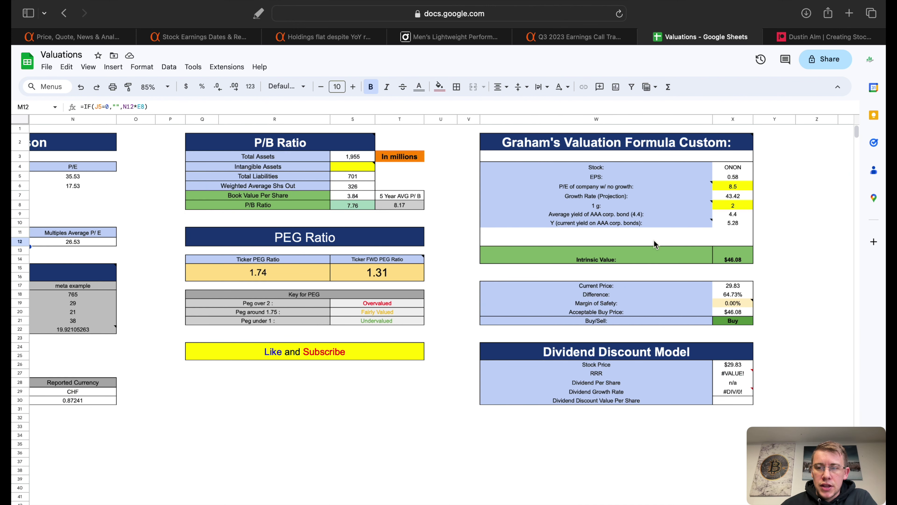
{"action": "left_click", "coordinate": [732, 258]}
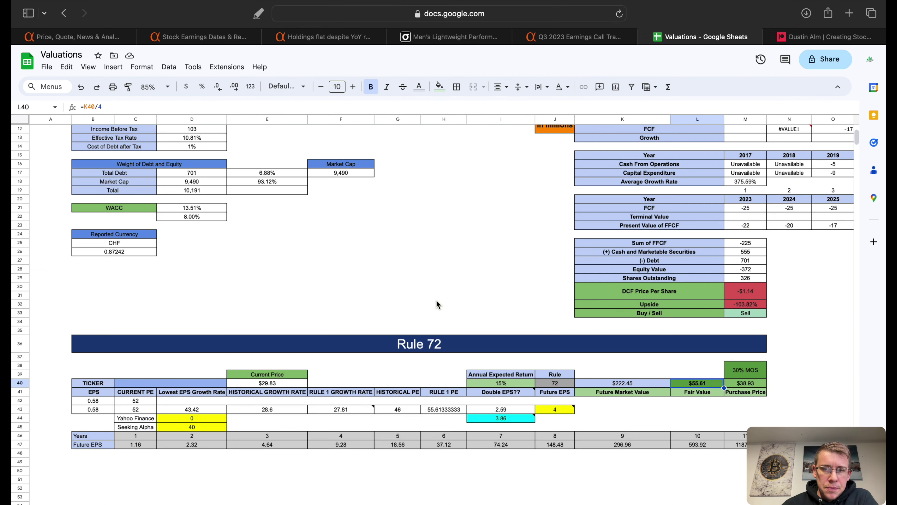
Step: Trace where the Rule 72 EPS comes from and check the Future EPS doubling formula
{"action": "scroll", "coordinate": [438, 301], "scroll_direction": "up", "scroll_amount": 5}
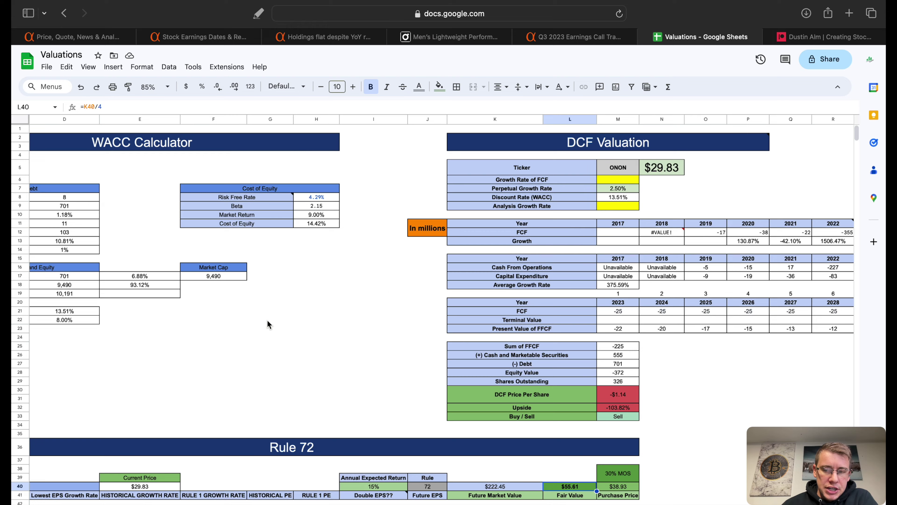
{"action": "scroll", "coordinate": [267, 323], "scroll_direction": "down", "scroll_amount": 5}
{"action": "scroll", "coordinate": [267, 322], "scroll_direction": "left", "scroll_amount": 3}
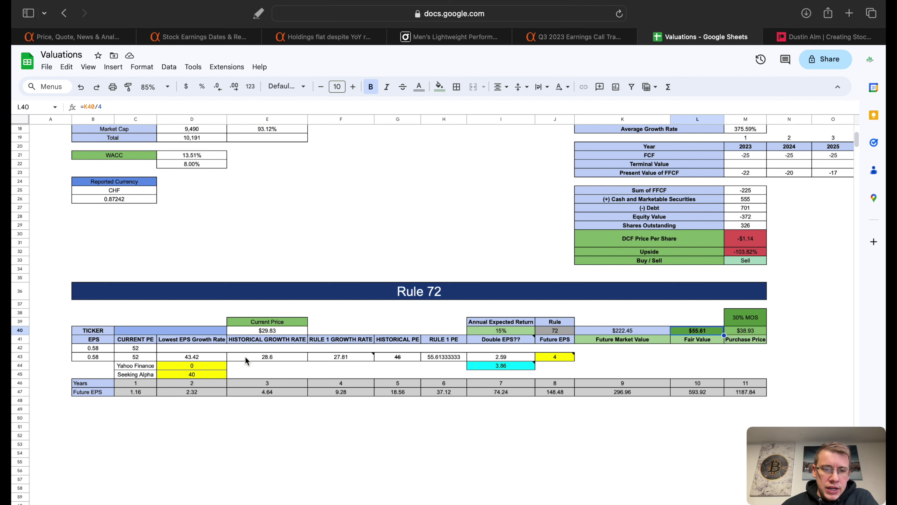
{"action": "left_click", "coordinate": [98, 358]}
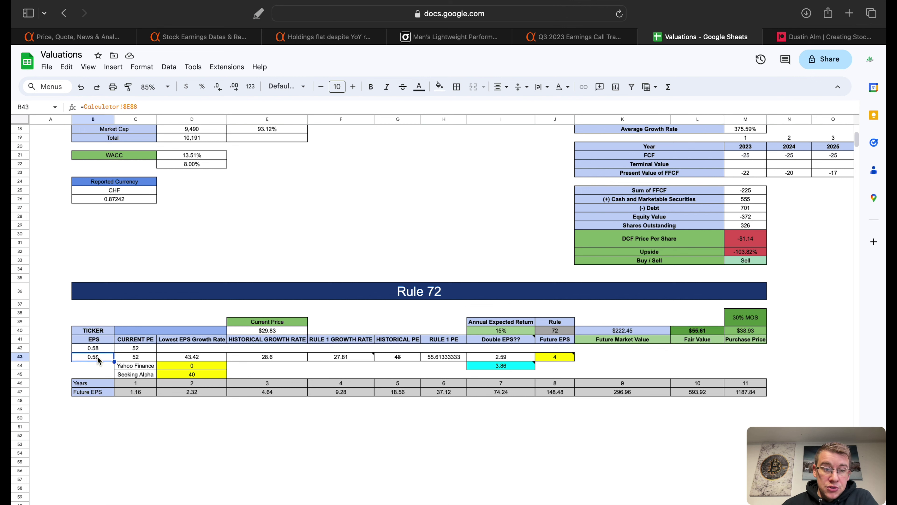
{"action": "left_click", "coordinate": [348, 395]}
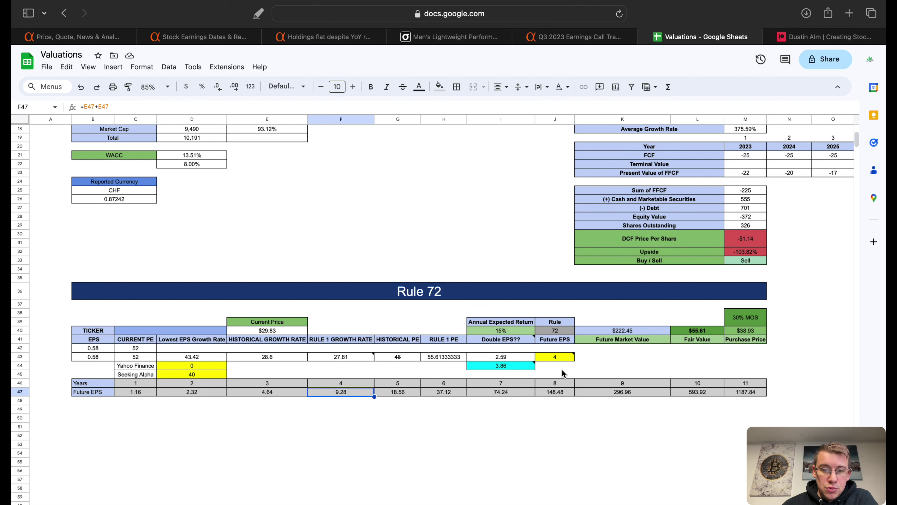
Step: Set the Rule 72 Future EPS year to 5 and confirm the $69.52 fair value
{"action": "mouse_move", "coordinate": [556, 360]}
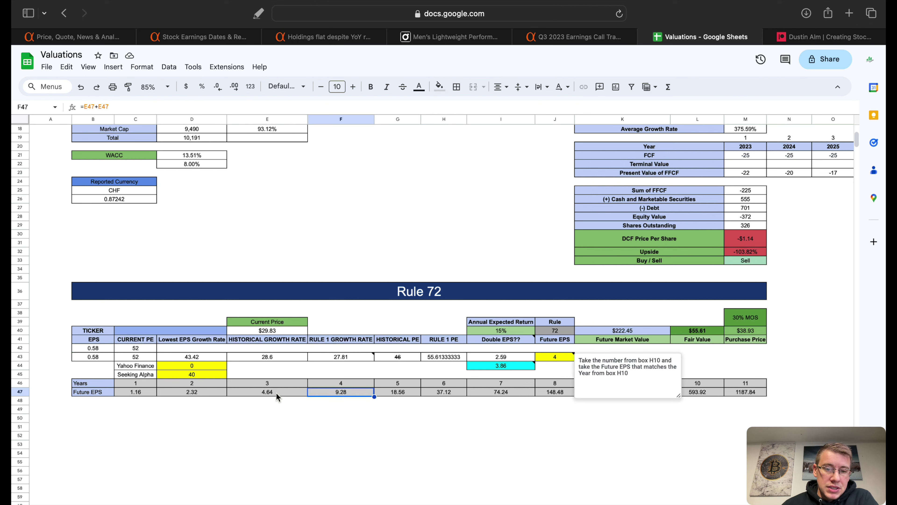
{"action": "left_click", "coordinate": [561, 359]}
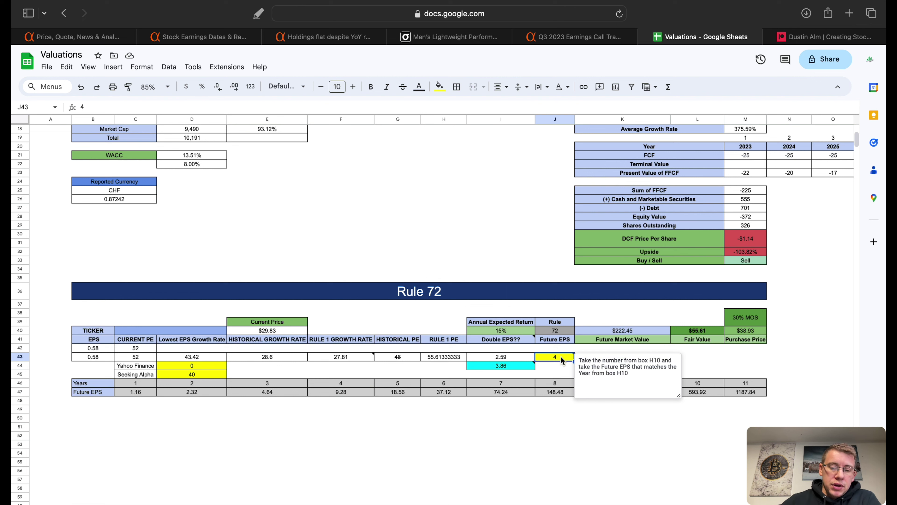
{"action": "type", "text": "5"}
{"action": "key", "text": "Return"}
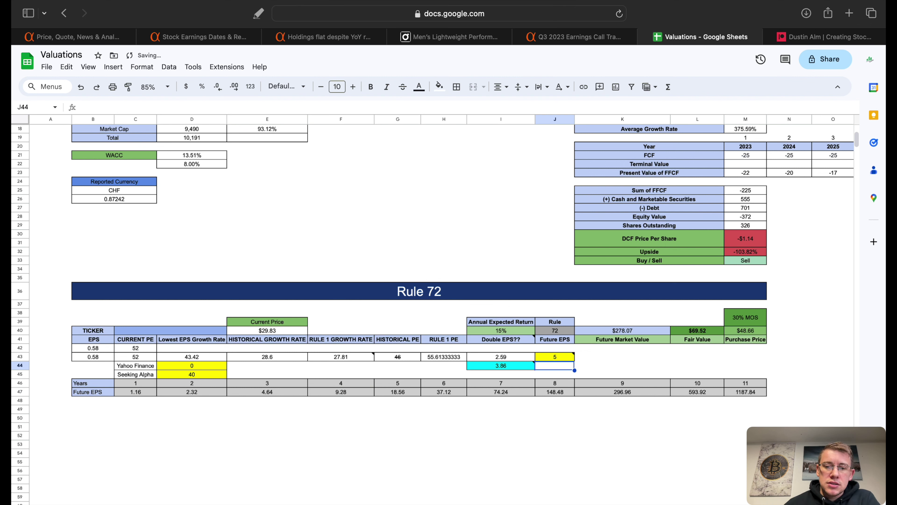
{"action": "left_click", "coordinate": [561, 359]}
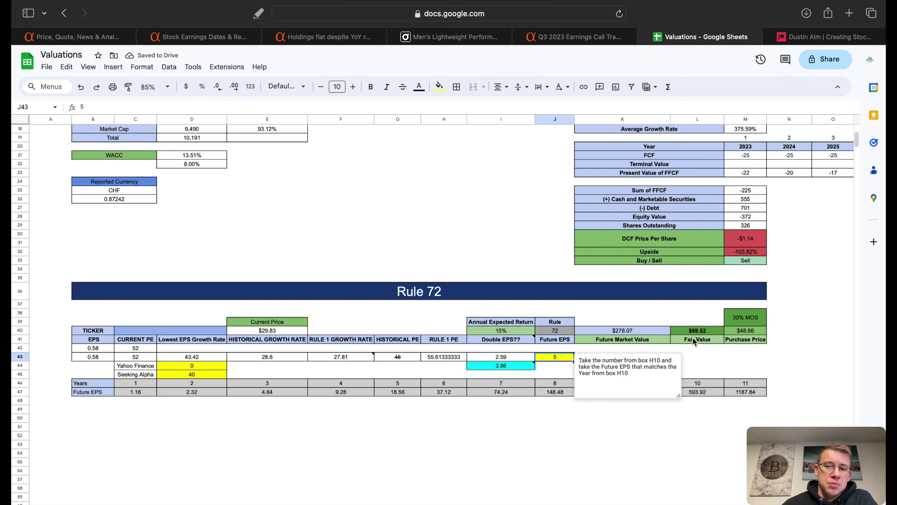
{"action": "left_click", "coordinate": [696, 331]}
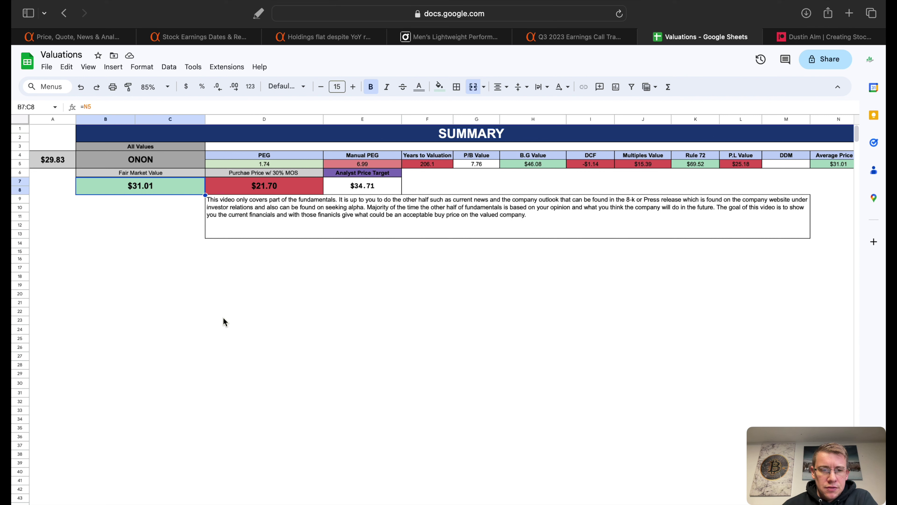
{"action": "left_click", "coordinate": [271, 192]}
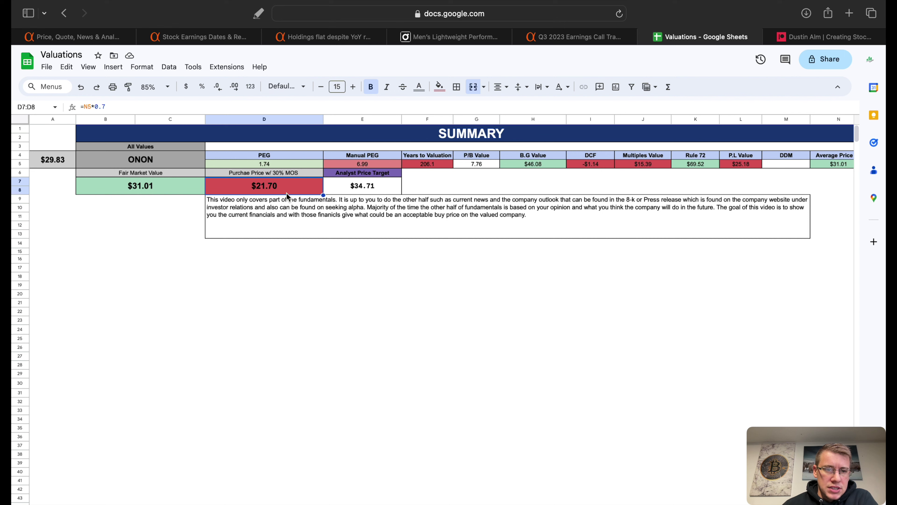
{"action": "left_click", "coordinate": [147, 186]}
{"action": "left_click", "coordinate": [375, 187]}
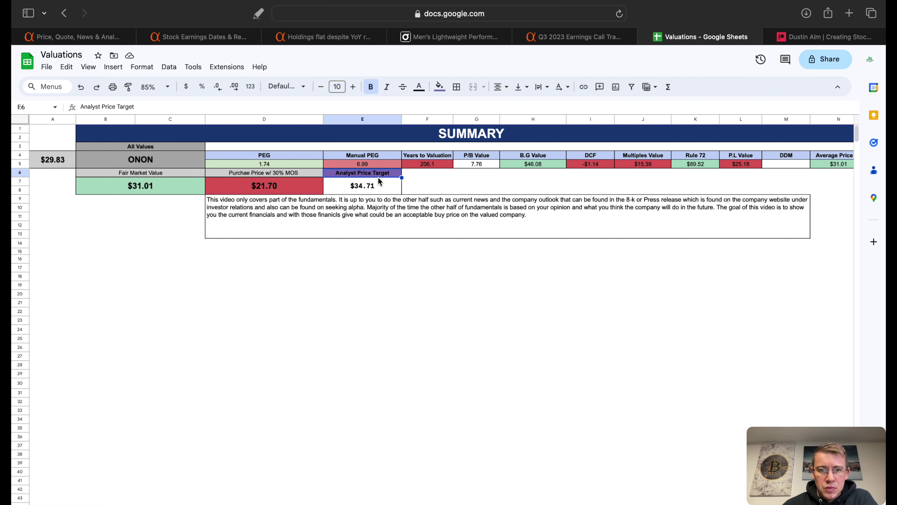